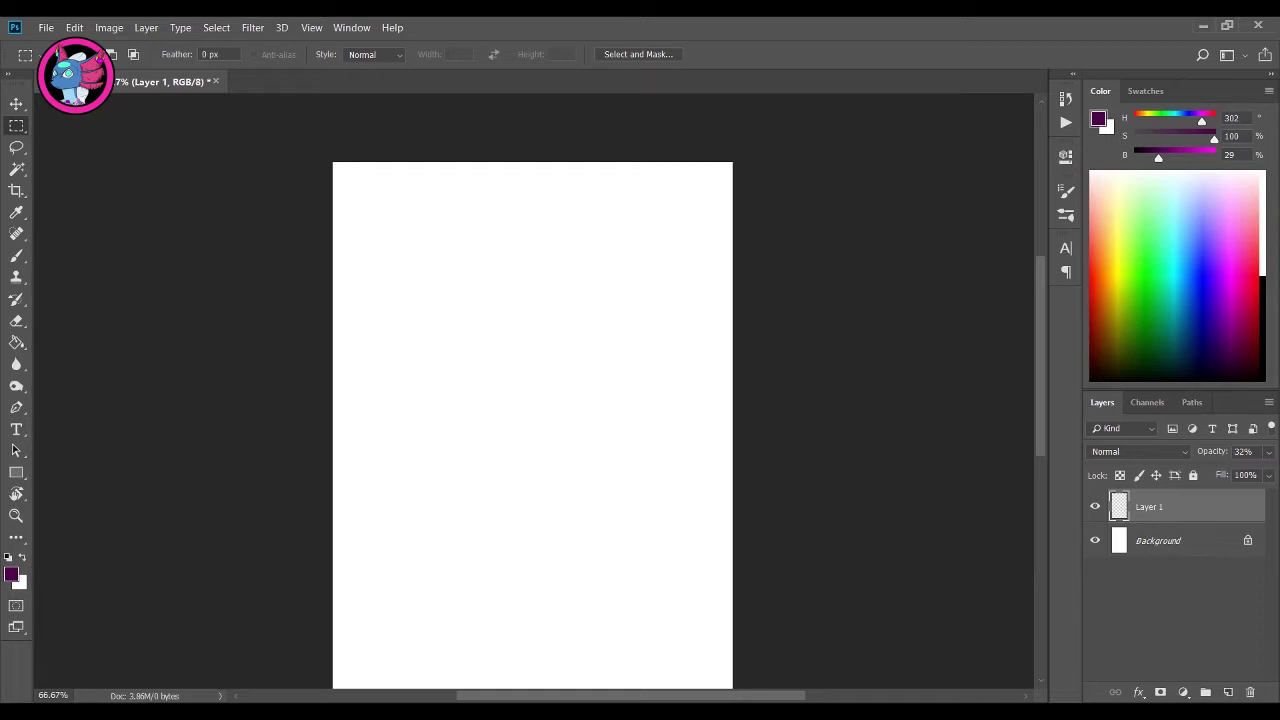
Sketch a faint head circle with a face cross, ear oval and jaw guidelines on Layer 1
key(z)
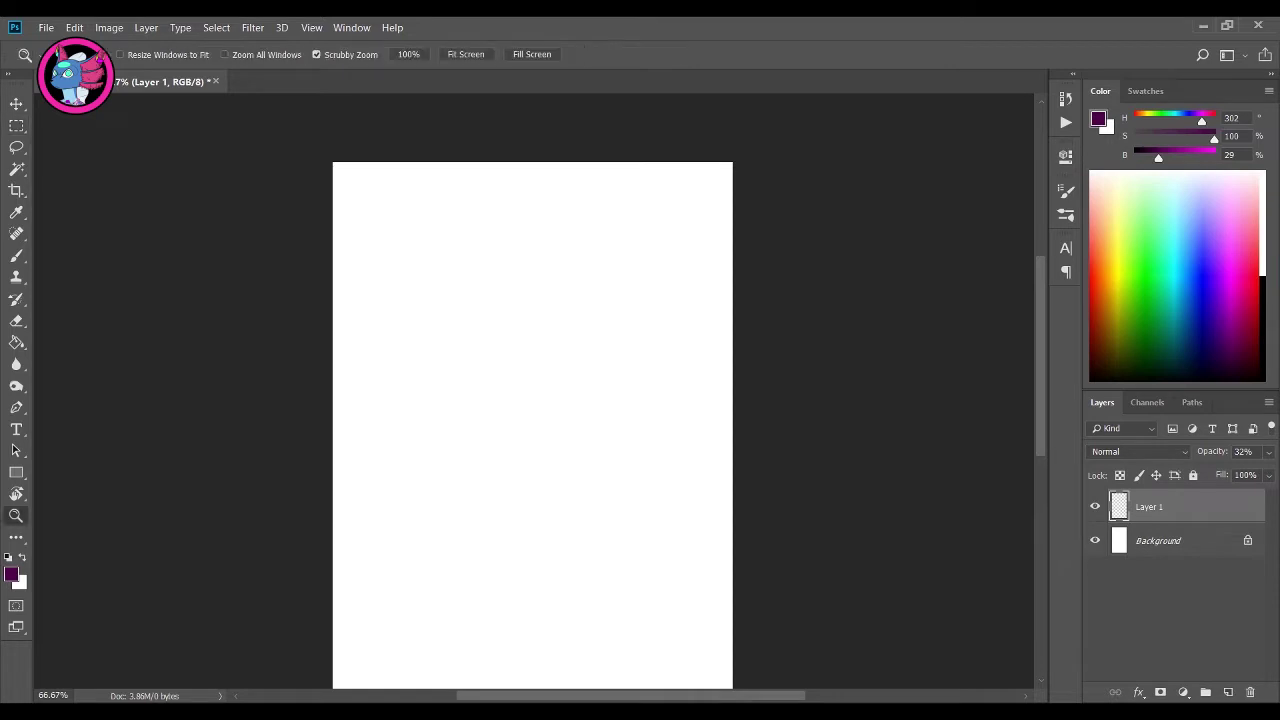
key(ctrl+plus)
scroll(560, 400, up, 2)
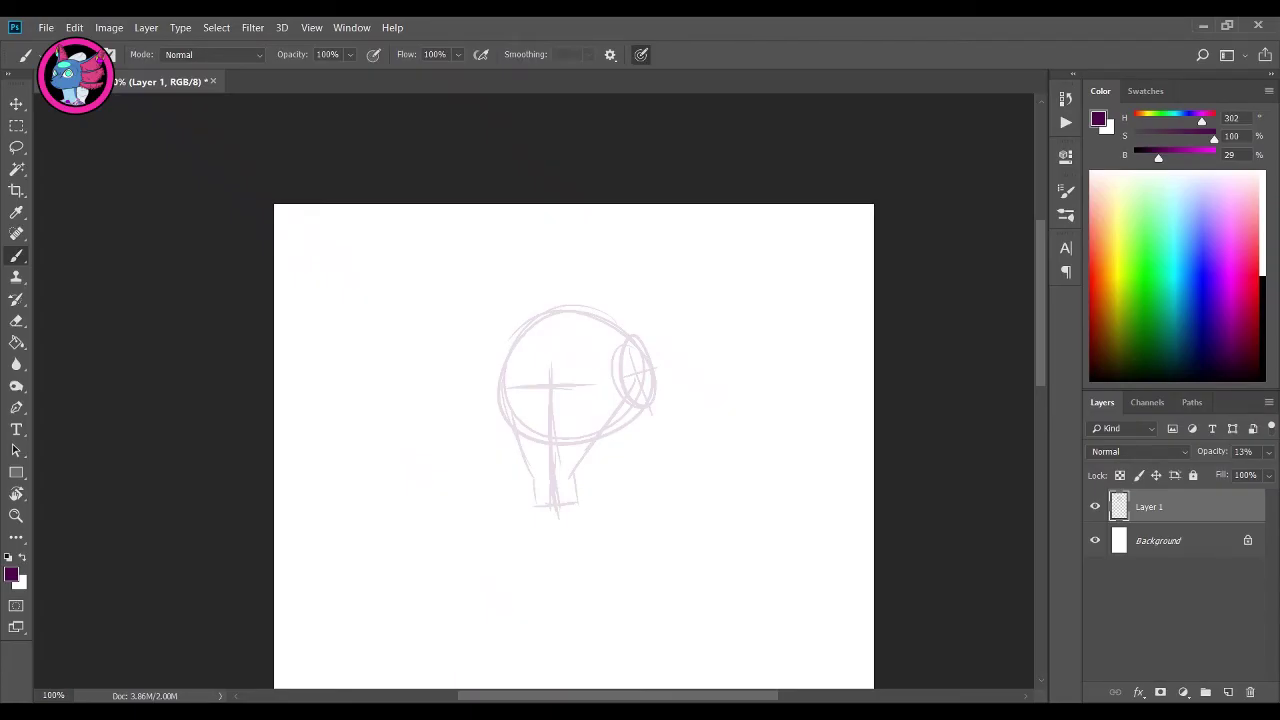
scroll(573, 447, down, 1)
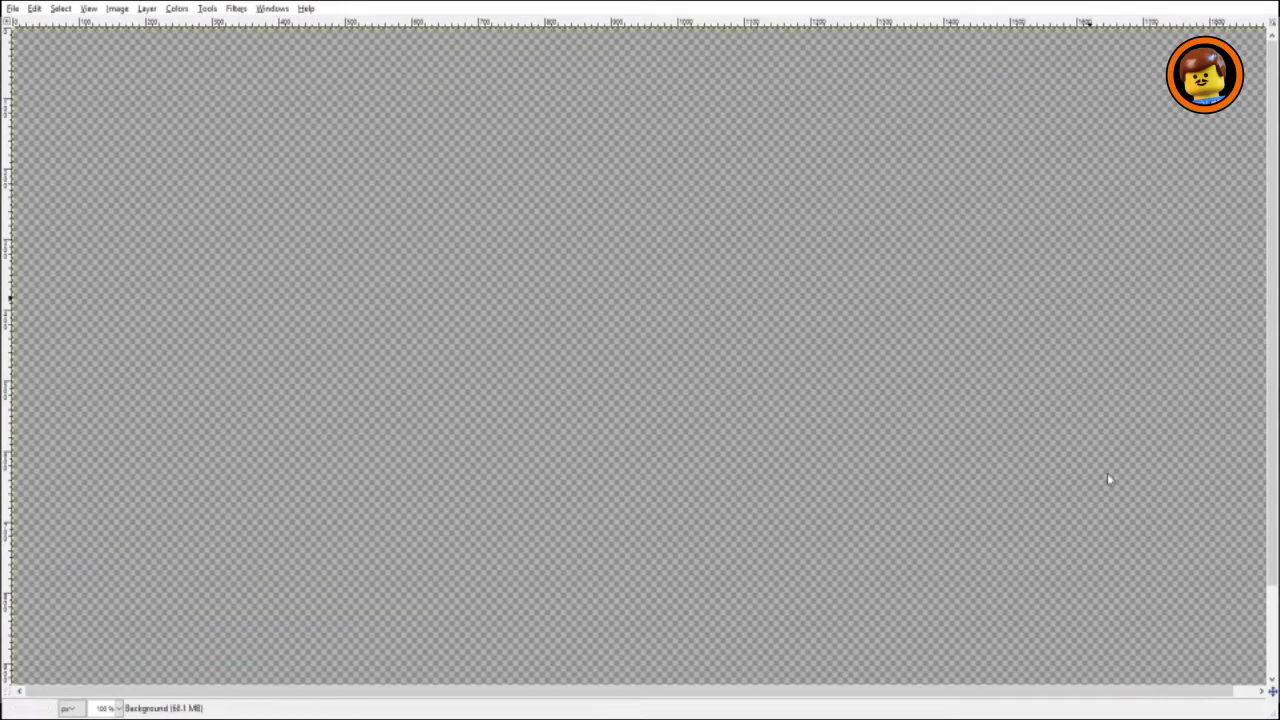
mouse_move(388, 125)
mouse_down()
mouse_move(423, 231)
mouse_move(800, 323)
mouse_move(789, 334)
mouse_up()
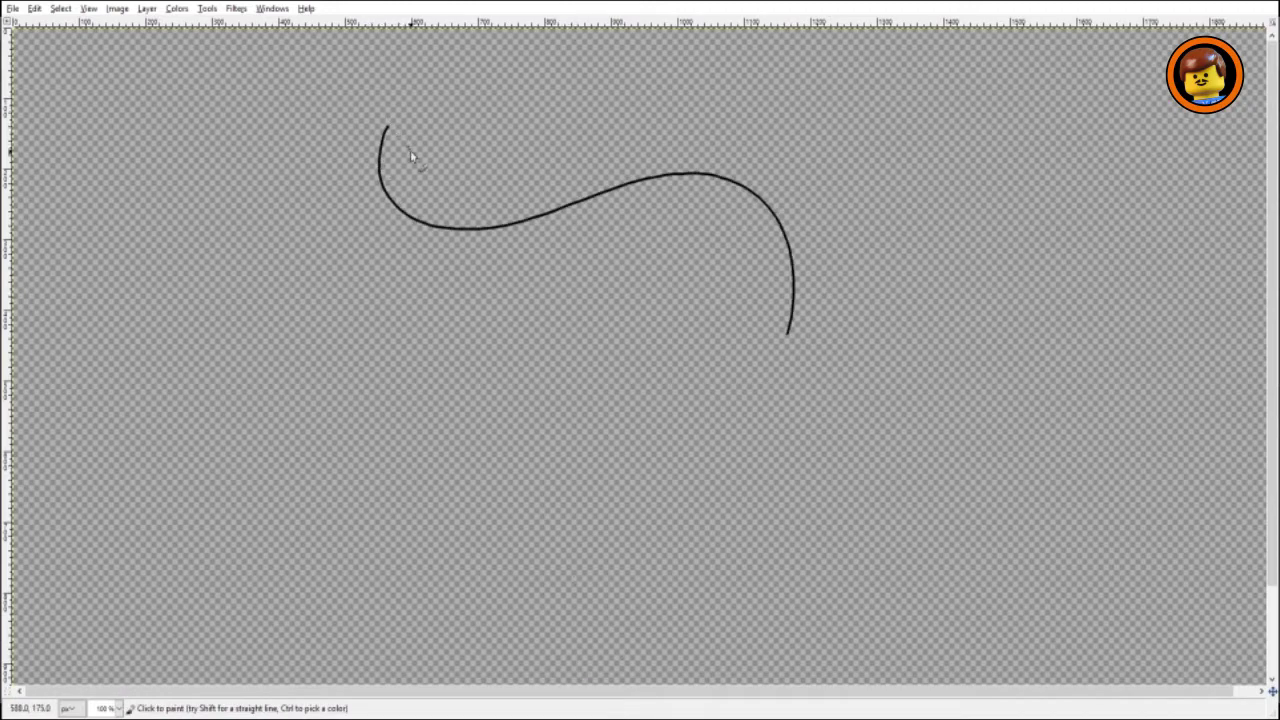
key(ctrl+z)
mouse_move(367, 110)
mouse_down()
mouse_move(357, 157)
mouse_move(780, 177)
mouse_move(818, 208)
mouse_up()
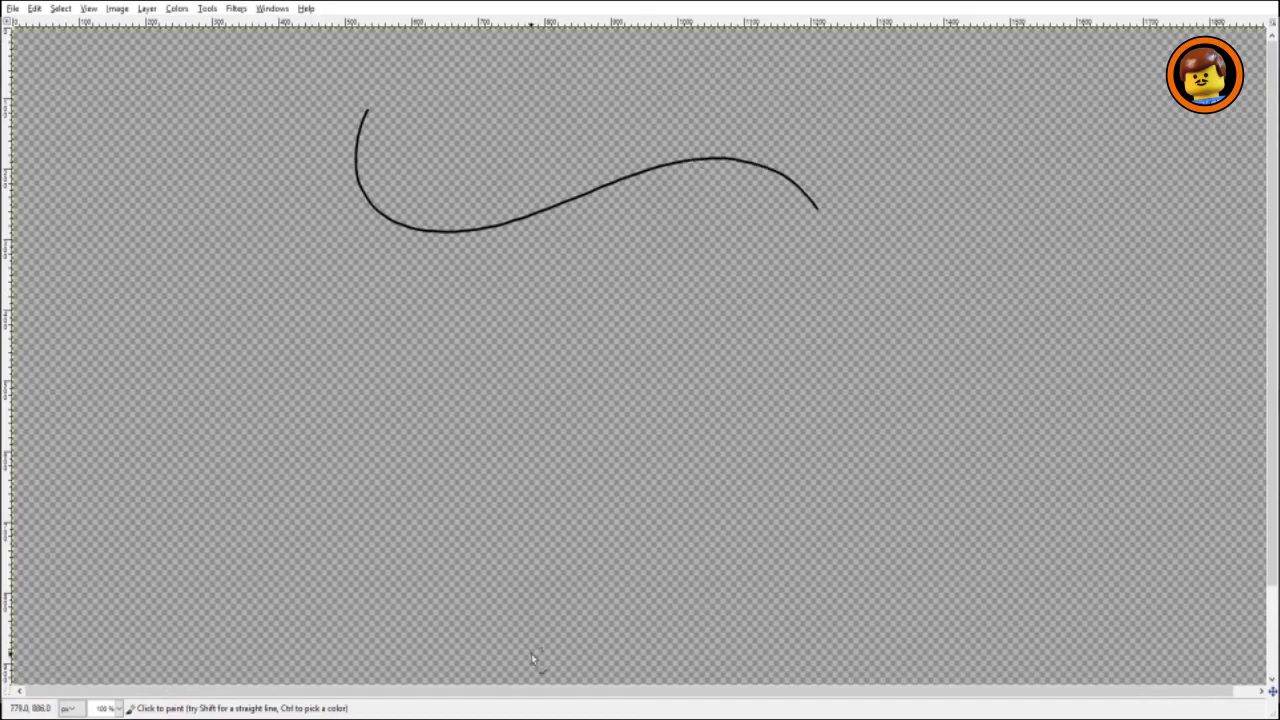
key(ctrl+z)
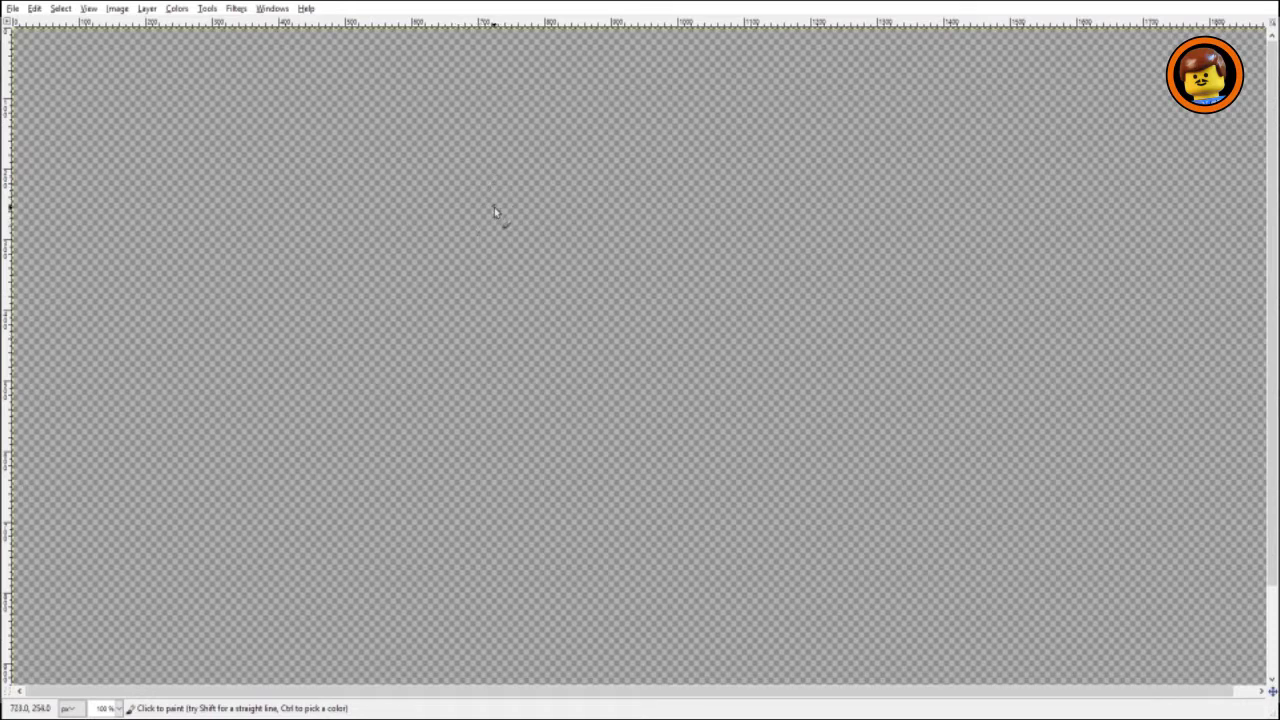
mouse_move(493, 205)
mouse_down()
mouse_move(504, 364)
mouse_move(619, 354)
mouse_move(816, 145)
mouse_move(563, 607)
mouse_up()
mouse_move(597, 261)
mouse_down()
mouse_move(791, 262)
mouse_move(739, 468)
mouse_move(453, 234)
mouse_move(284, 351)
mouse_move(905, 392)
mouse_move(620, 555)
mouse_move(420, 40)
mouse_move(198, 375)
mouse_move(827, 257)
mouse_move(677, 478)
mouse_move(671, 530)
mouse_move(953, 255)
mouse_move(543, 165)
mouse_move(351, 249)
mouse_move(752, 327)
mouse_move(816, 552)
mouse_move(433, 378)
mouse_move(872, 262)
mouse_move(722, 526)
mouse_move(947, 551)
mouse_move(828, 335)
mouse_move(496, 118)
mouse_move(609, 217)
mouse_move(814, 353)
mouse_move(868, 432)
mouse_move(1055, 552)
mouse_move(1045, 605)
mouse_up()
key(ctrl+z)
key(ctrl+z)
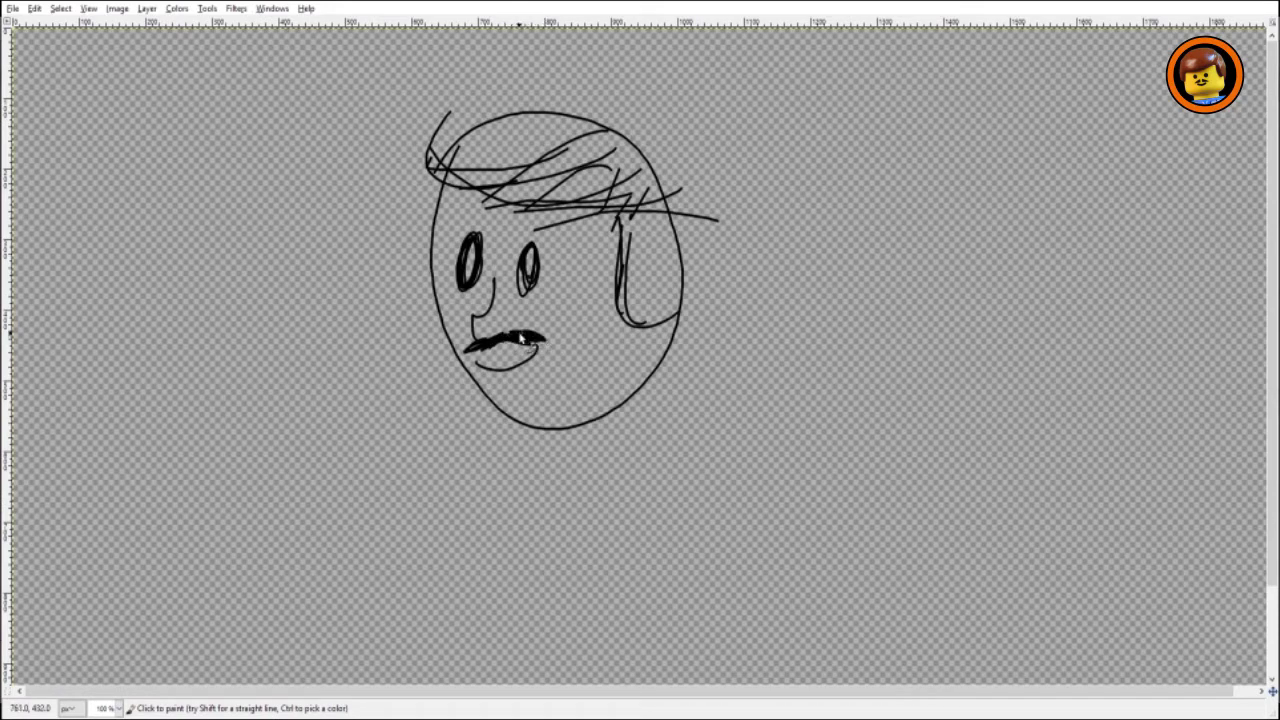
Add rough body strokes below the mustached cartoon head
drag(480, 462, 534, 442)
mouse_move(543, 490)
mouse_down()
mouse_move(544, 507)
mouse_move(582, 512)
mouse_up()
drag(672, 473, 710, 505)
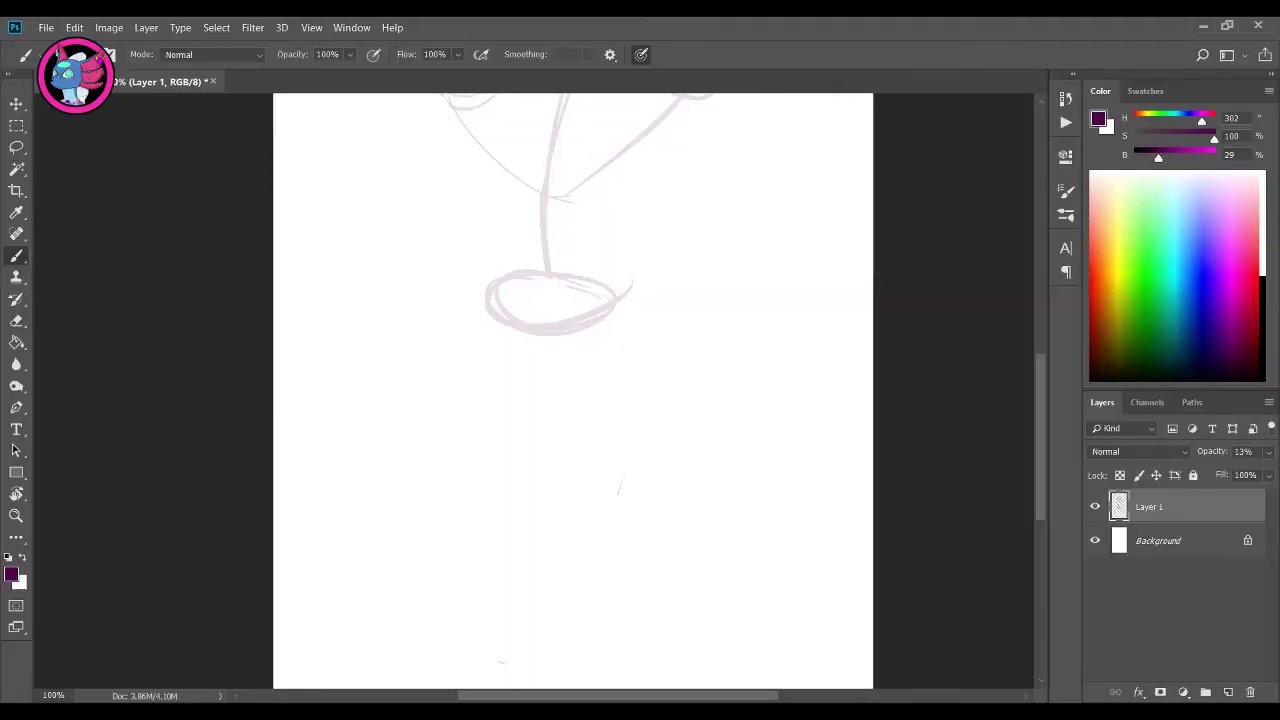
Clear the head and torso construction sketch from Layer 1 in Photoshop
drag(573, 300, 619, 568)
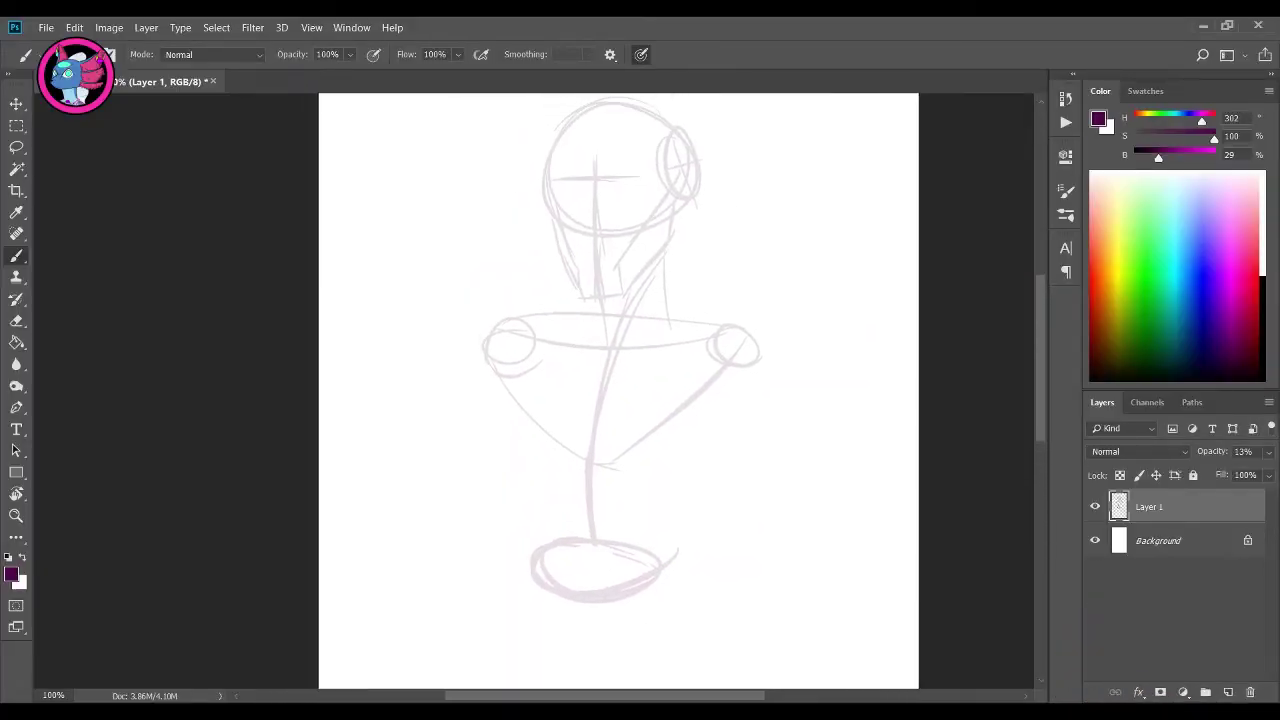
key(a)
key(z)
key(ctrl+minus)
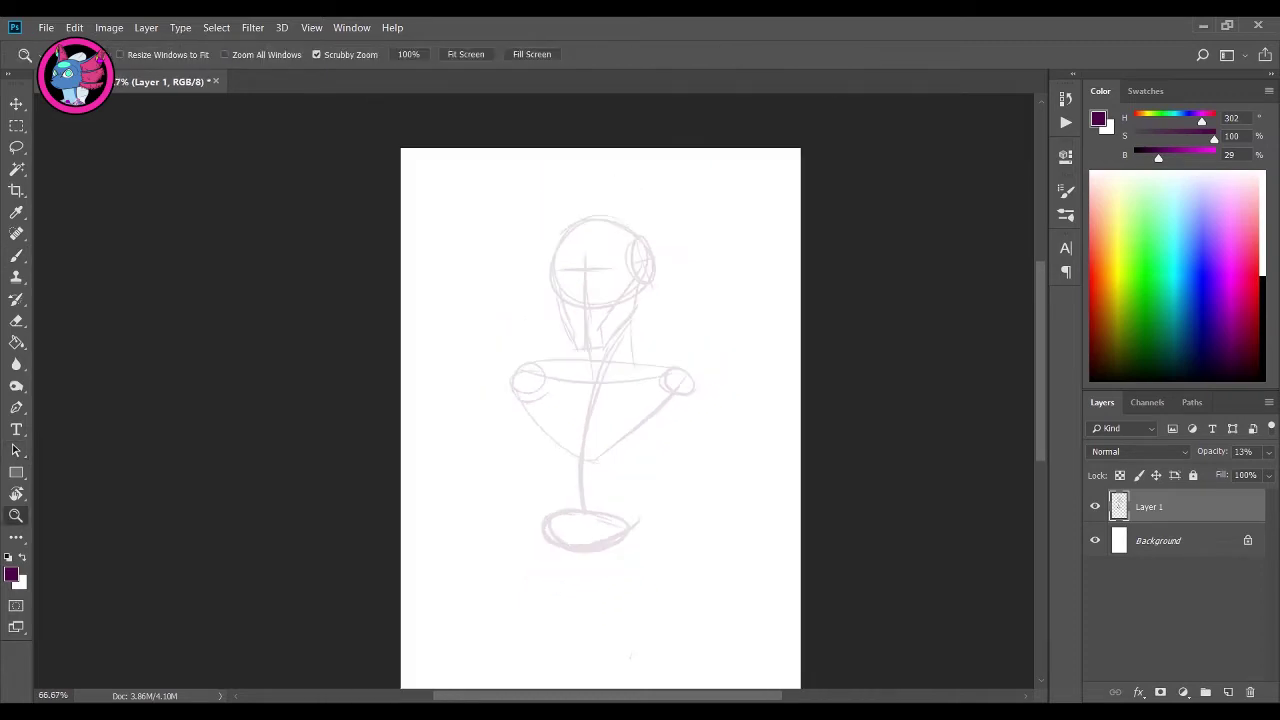
key(e)
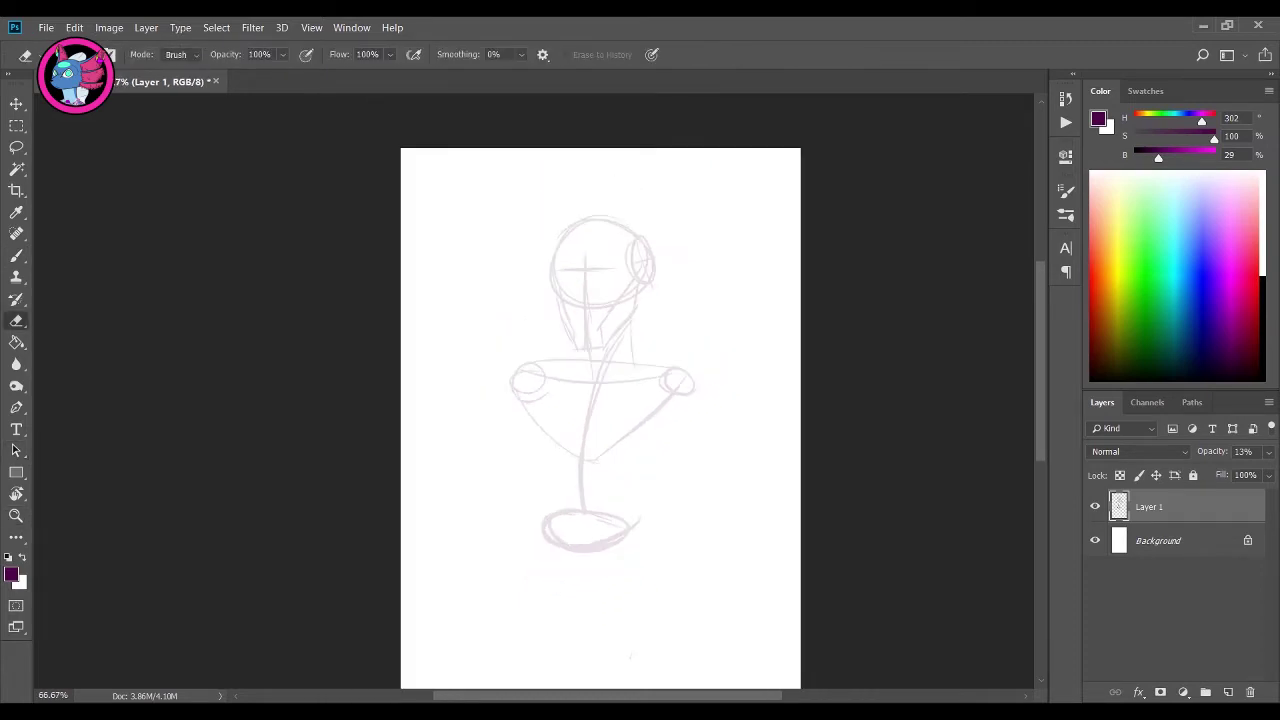
mouse_move(625, 222)
mouse_down()
mouse_move(530, 410)
mouse_move(590, 540)
mouse_move(675, 385)
mouse_up()
key(b)
drag(600, 400, 589, 485)
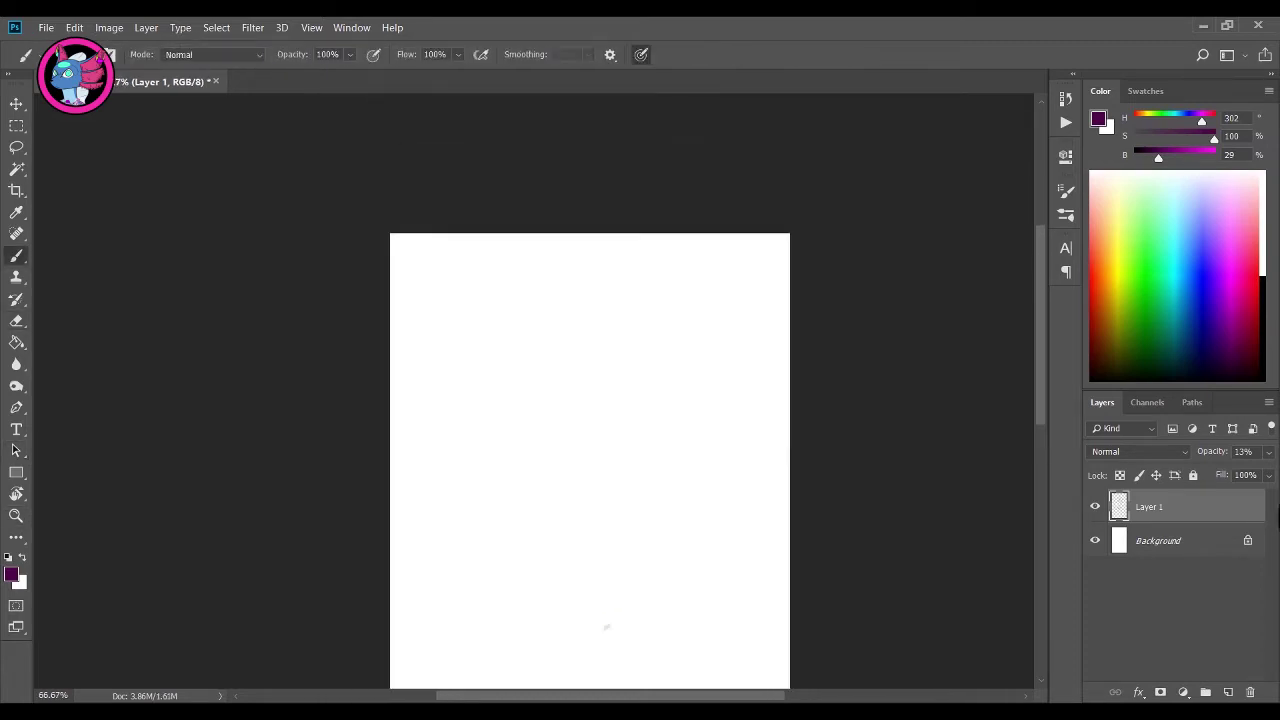
scroll(606, 627, up, 2)
mouse_move(615, 395)
mouse_down()
mouse_move(575, 402)
mouse_move(612, 395)
mouse_up()
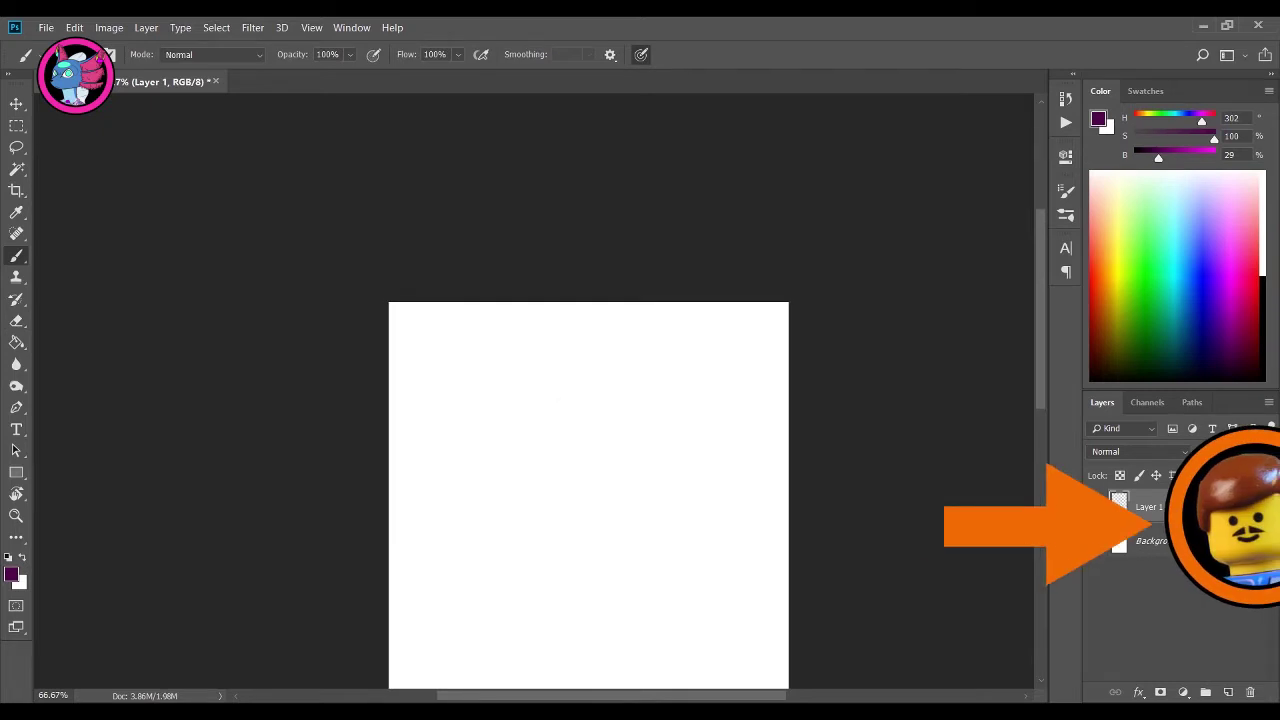
drag(655, 450, 650, 455)
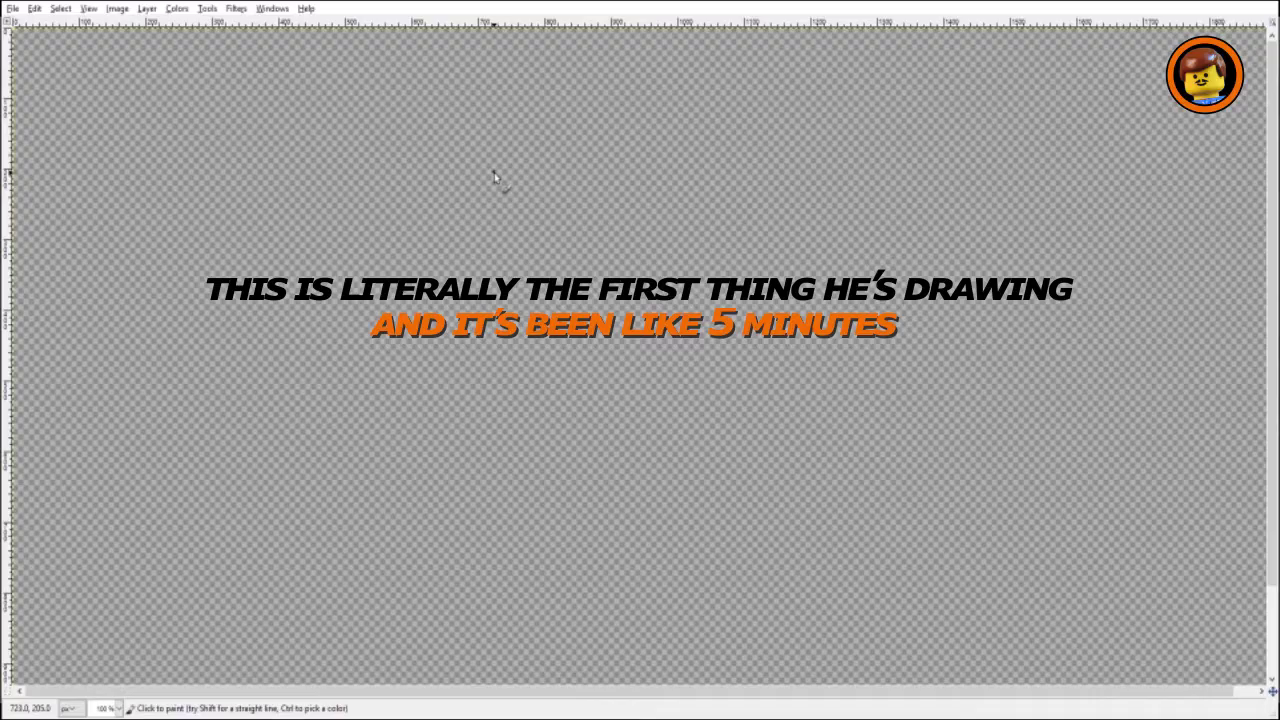
Draw the curved front end of the cartoon head's fringe in GIMP
mouse_move(493, 177)
mouse_down()
mouse_move(523, 223)
mouse_move(560, 214)
mouse_up()
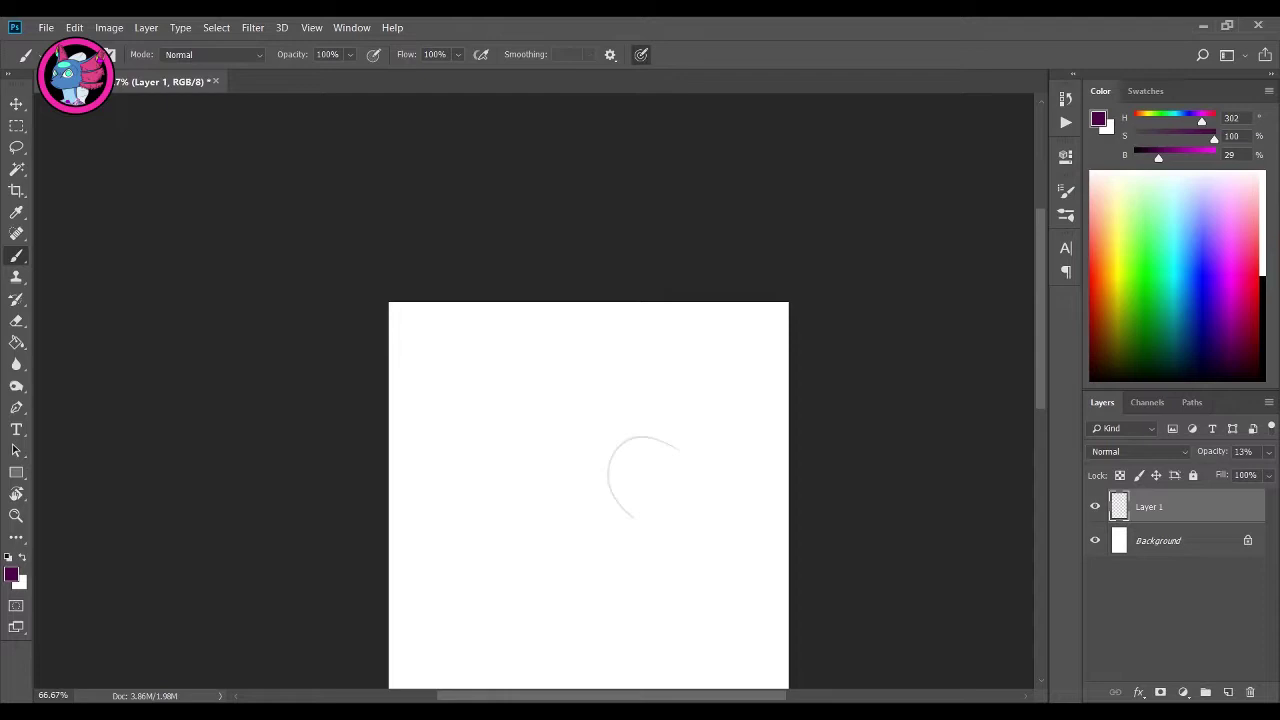
mouse_move(645, 440)
mouse_down()
mouse_move(610, 500)
mouse_move(638, 525)
mouse_move(672, 455)
mouse_move(684, 459)
mouse_up()
key(ctrl+z)
key(z)
click(664, 534)
key(b)
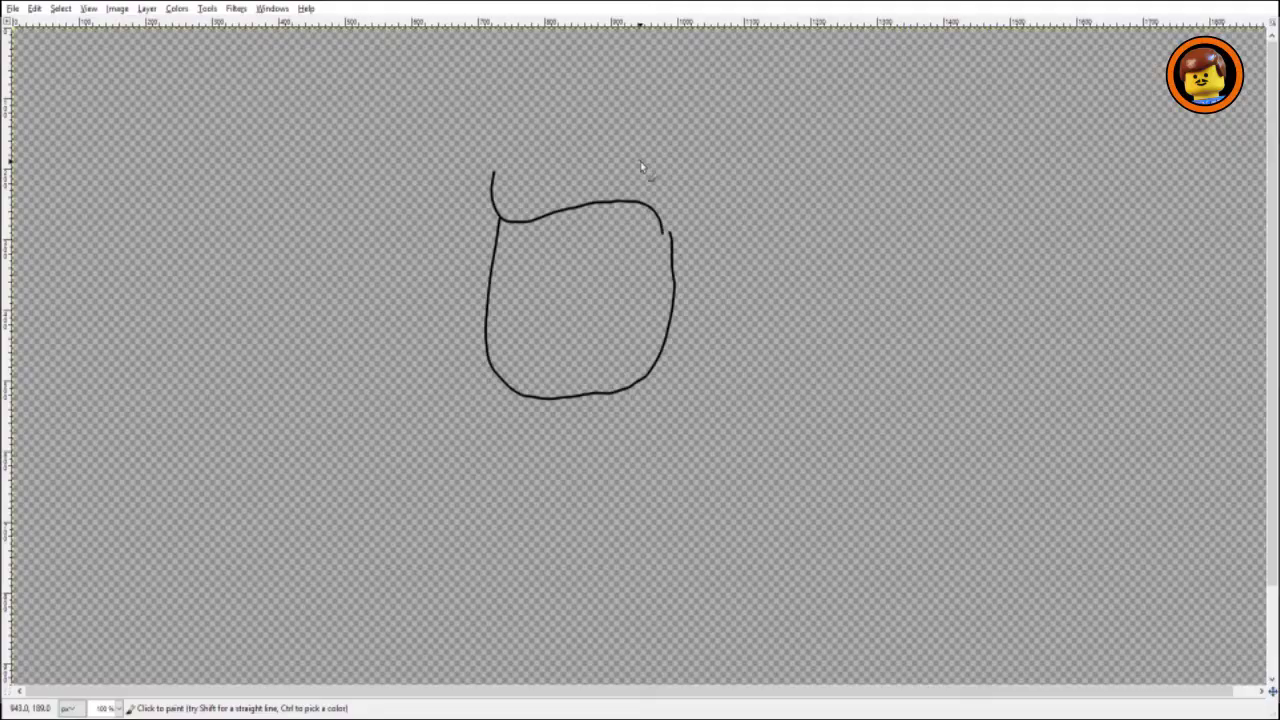
Outline the cartoon head's hair from the fringe over the crown to the nape, including the sideburn and ear
mouse_move(657, 222)
mouse_down()
mouse_move(639, 293)
mouse_move(674, 290)
mouse_move(661, 285)
mouse_move(678, 350)
mouse_up()
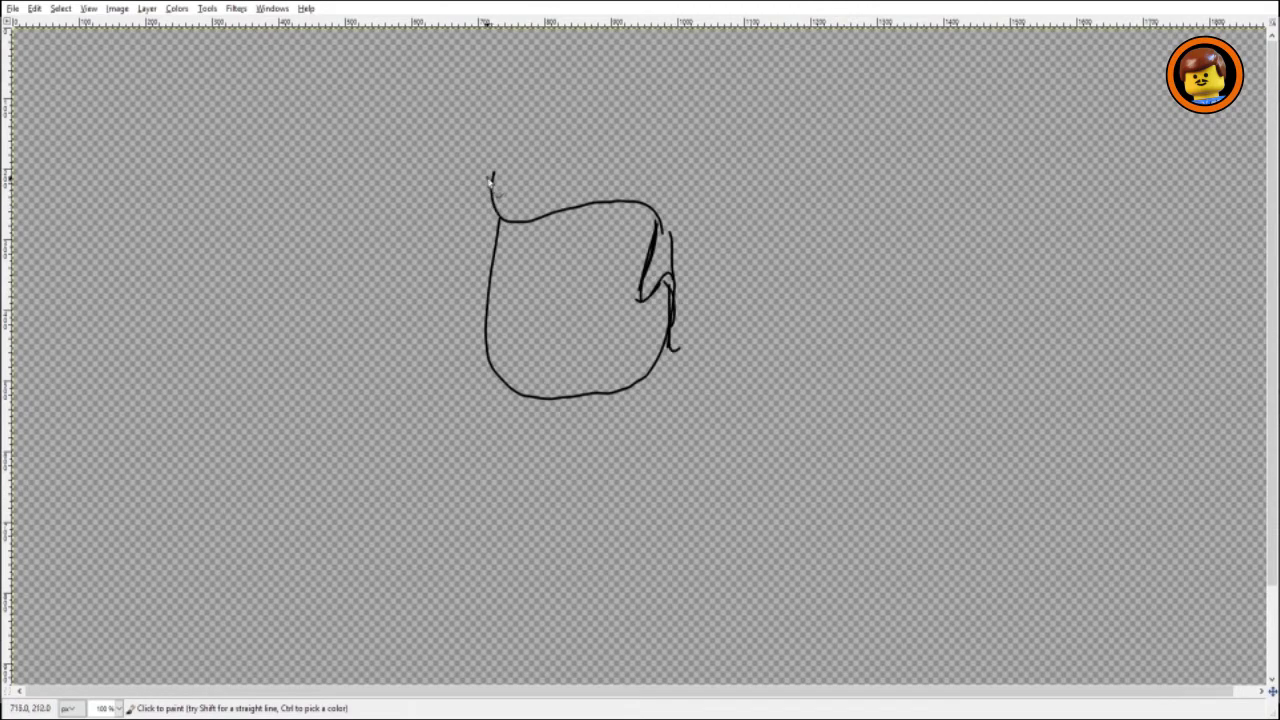
mouse_move(488, 177)
mouse_down()
mouse_move(558, 147)
mouse_move(629, 155)
mouse_up()
mouse_move(489, 171)
mouse_down()
mouse_move(597, 132)
mouse_move(668, 157)
mouse_up()
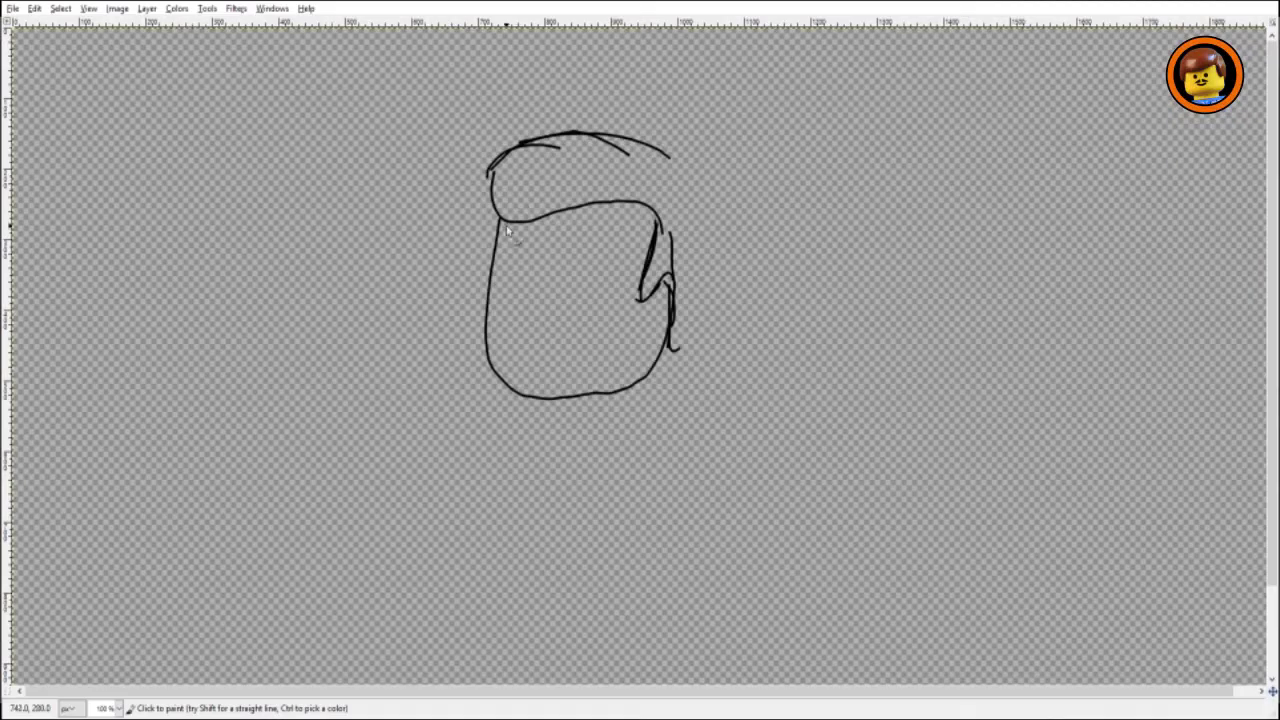
mouse_move(502, 220)
mouse_down()
mouse_move(490, 180)
mouse_move(534, 148)
mouse_move(665, 140)
mouse_move(701, 181)
mouse_move(702, 290)
mouse_up()
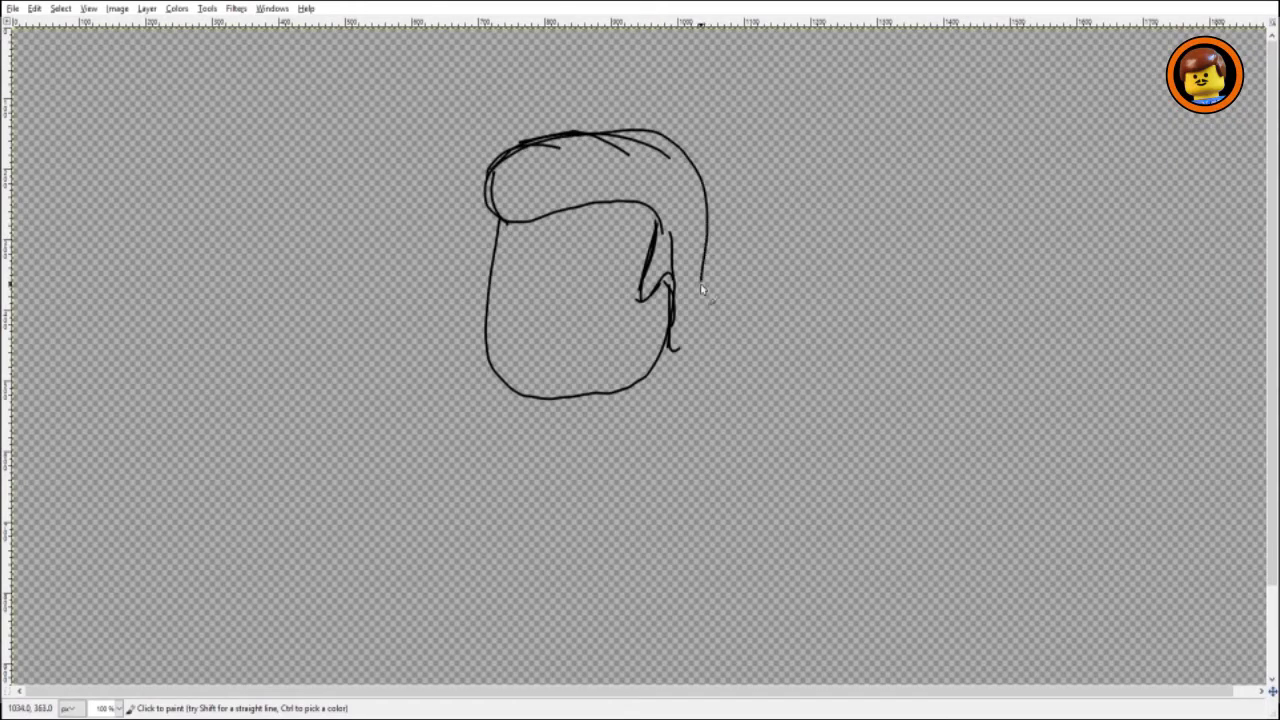
mouse_move(692, 348)
mouse_down()
mouse_move(679, 369)
mouse_move(662, 367)
mouse_up()
mouse_move(648, 294)
mouse_down()
mouse_move(676, 292)
mouse_move(662, 328)
mouse_move(640, 324)
mouse_move(678, 313)
mouse_move(668, 292)
mouse_move(670, 318)
mouse_move(661, 313)
mouse_up()
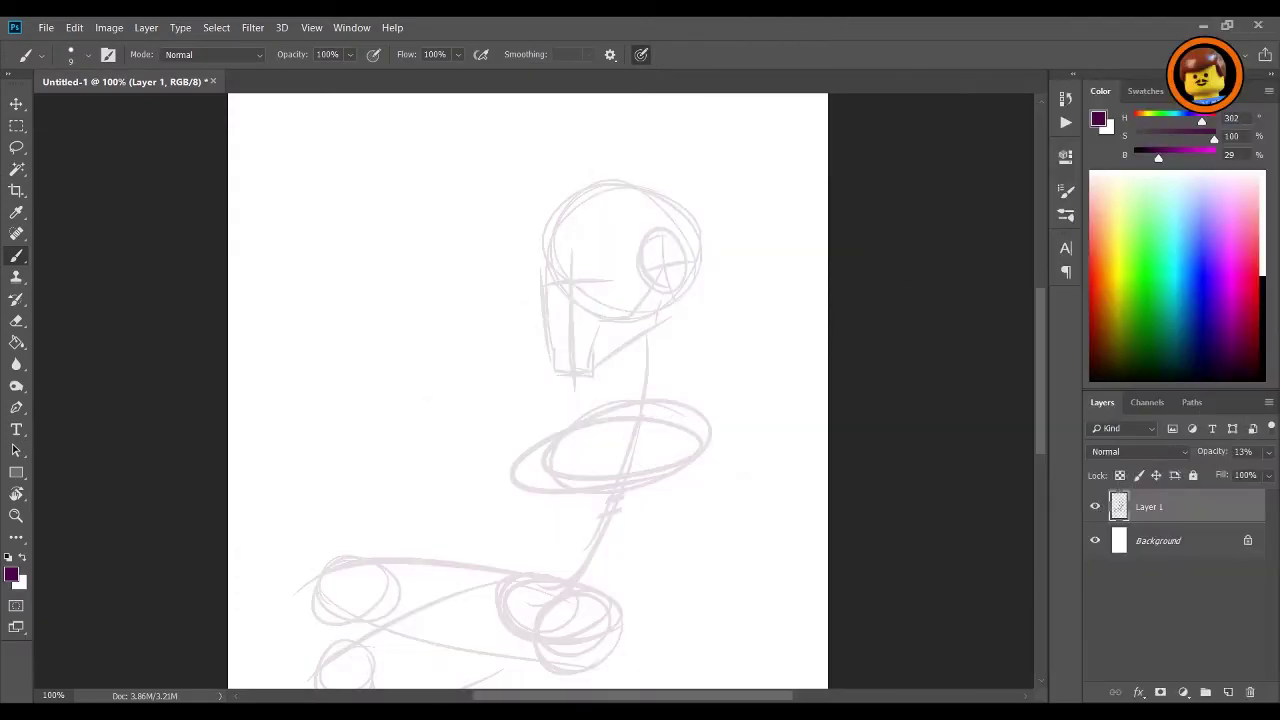
Sketch the shoulder circle, torso side lines and upper thigh line of the seated figure on Layer 1 in Photoshop
mouse_move(592, 430)
mouse_down()
mouse_move(584, 474)
mouse_move(518, 574)
mouse_up()
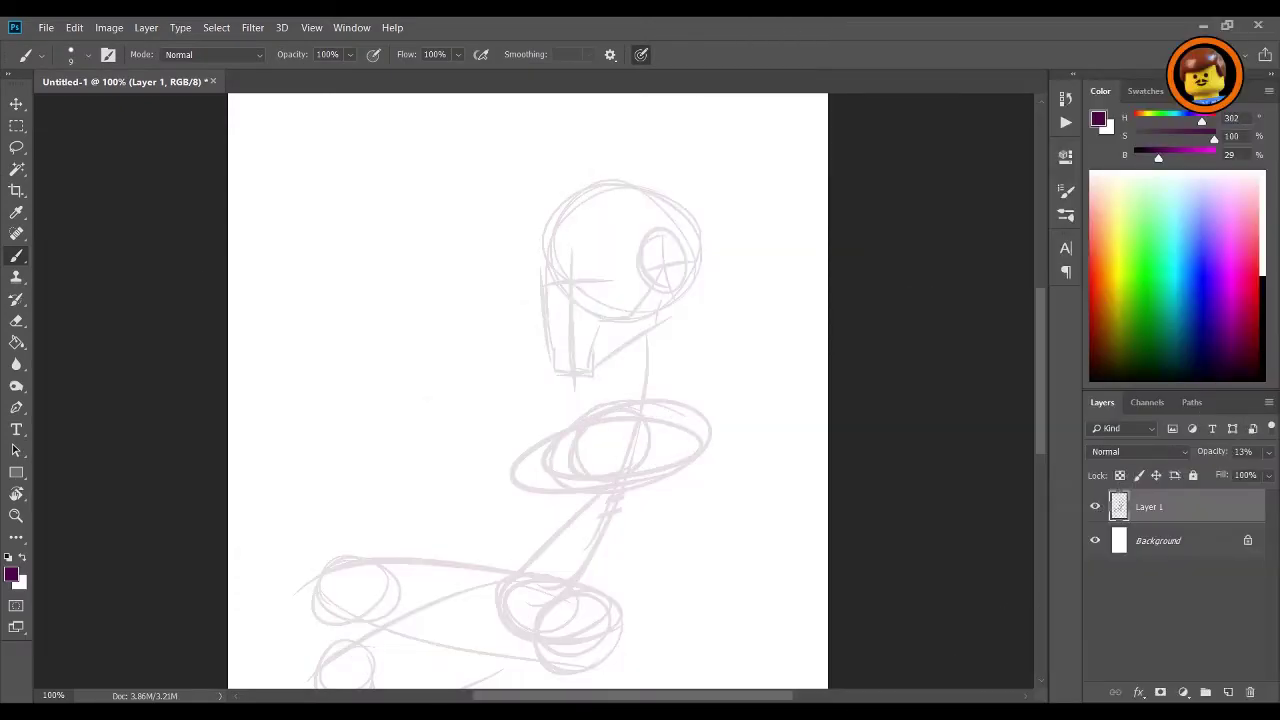
drag(554, 494, 509, 570)
drag(381, 533, 474, 563)
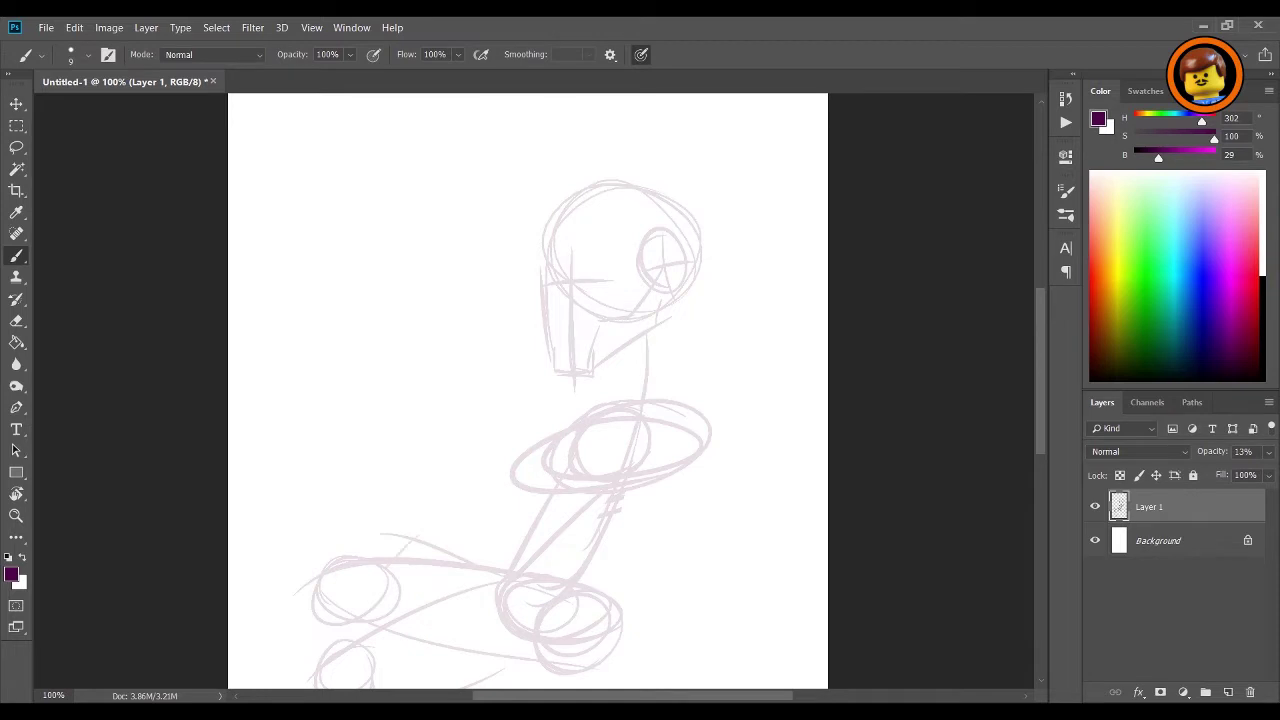
Sketch the seated figure's bent arm with an upper arm line, an elbow circle and a raised forearm line
drag(528, 390, 540, 460)
drag(585, 508, 450, 594)
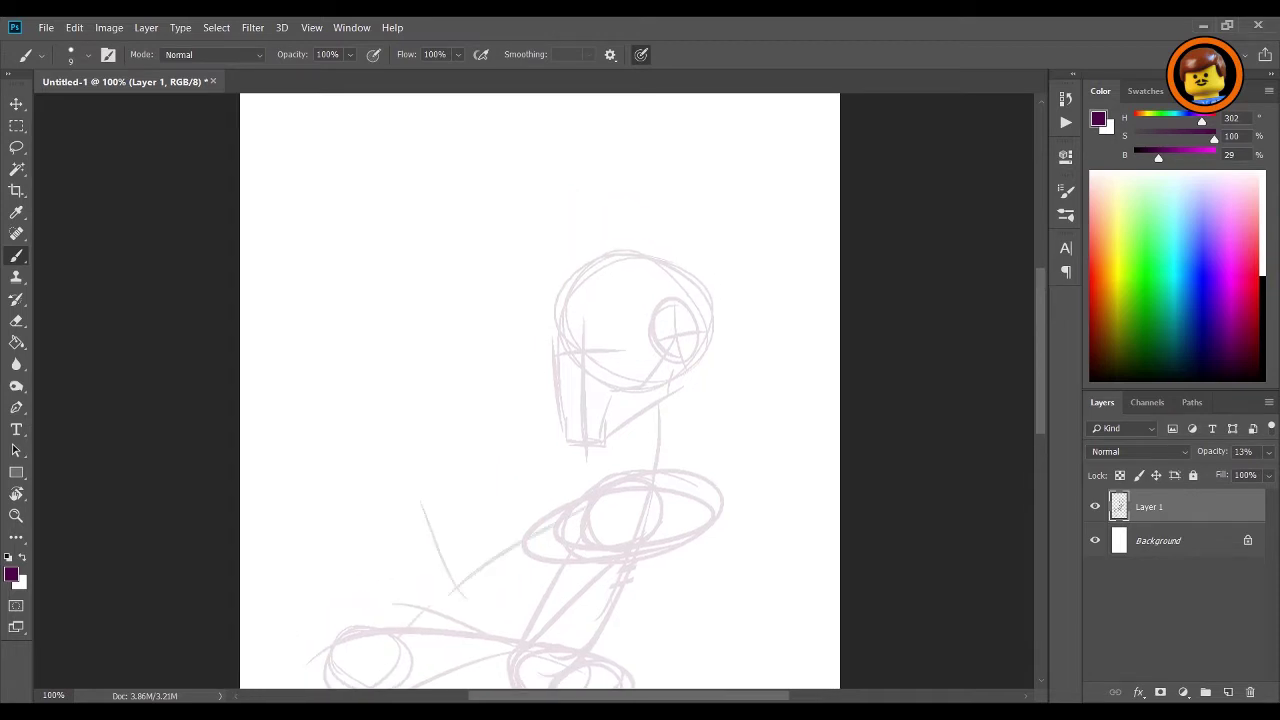
mouse_move(451, 570)
mouse_down()
mouse_move(417, 436)
mouse_move(430, 425)
mouse_move(398, 232)
mouse_move(470, 62)
mouse_up()
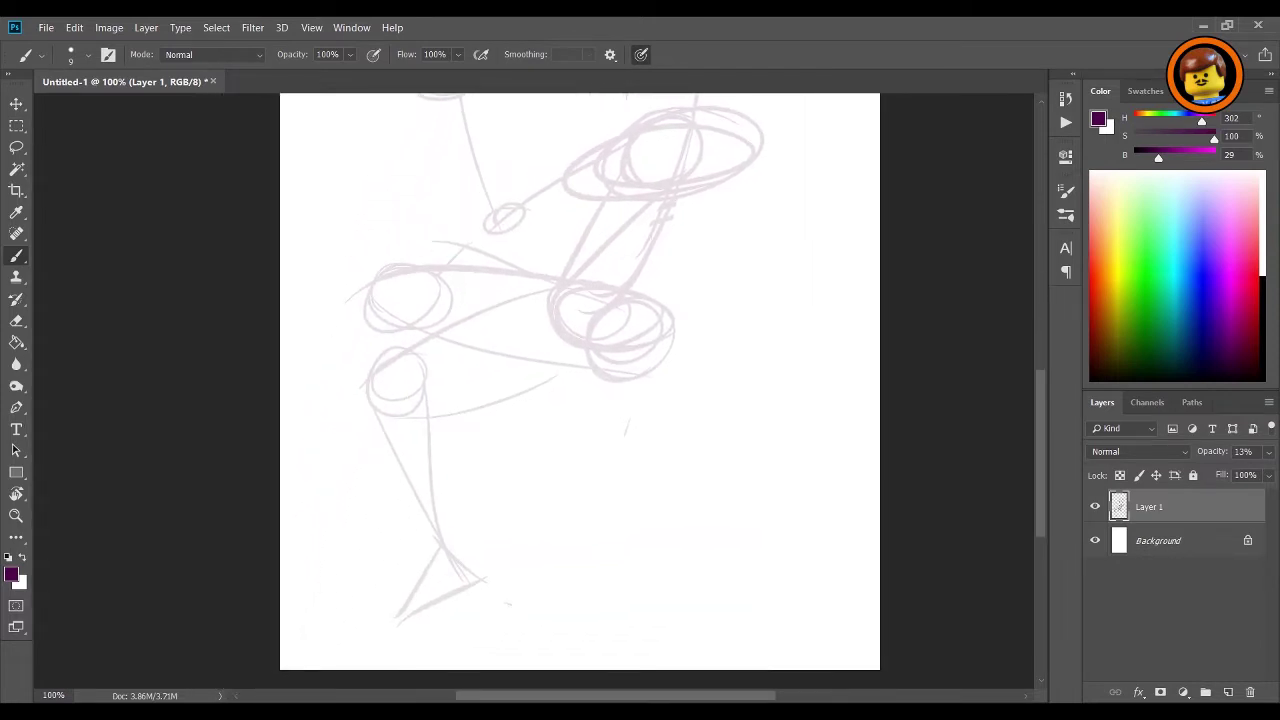
drag(470, 200, 508, 210)
scroll(617, 390, up, 9)
scroll(617, 390, right, 2)
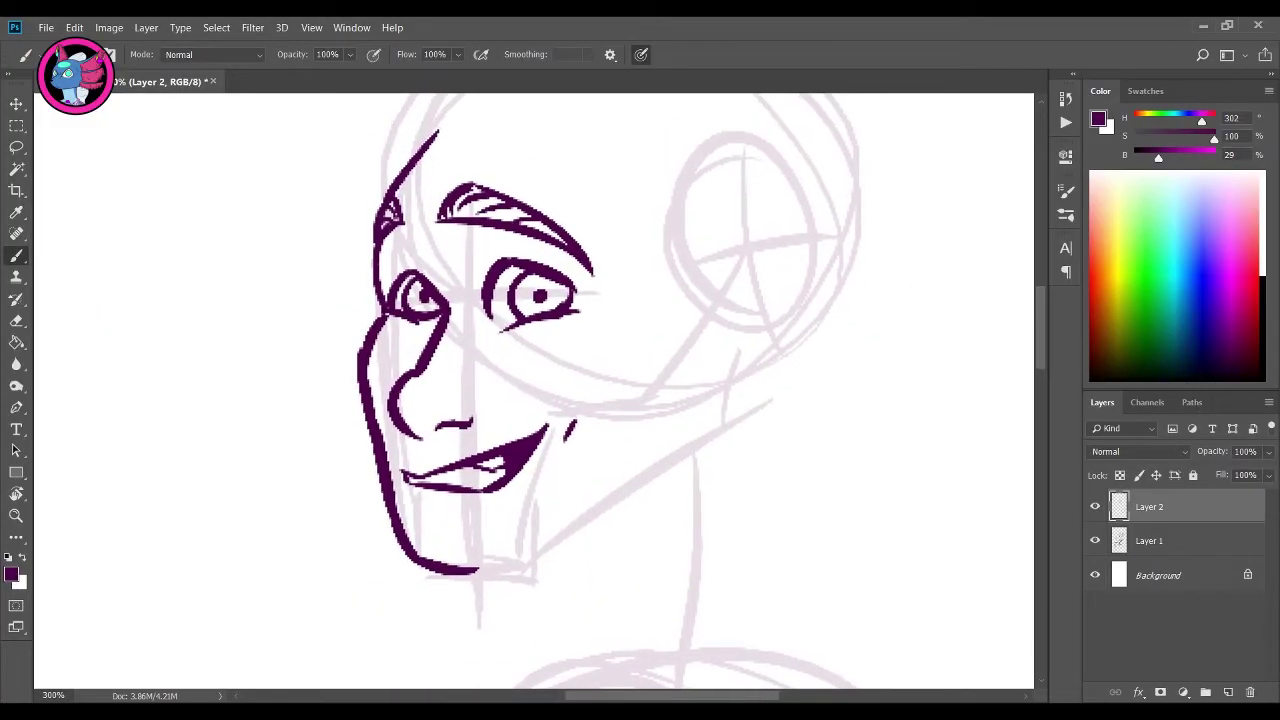
key(e)
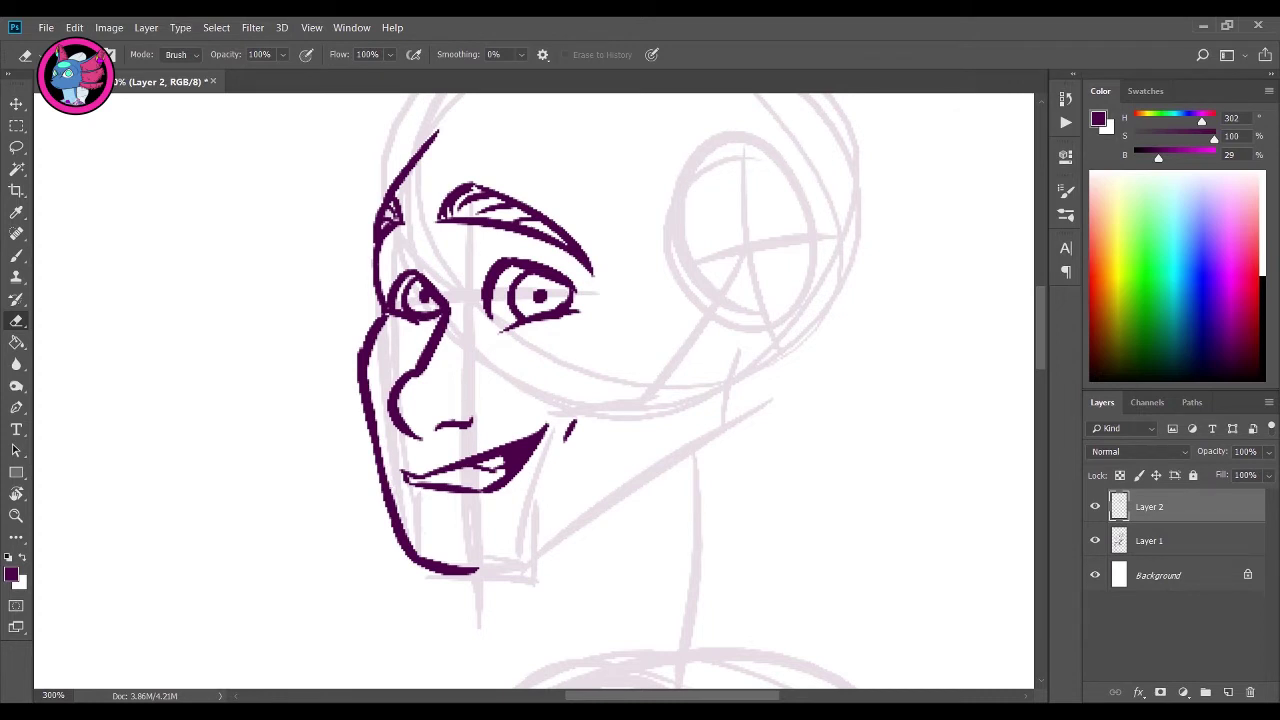
key(b)
mouse_move(448, 572)
mouse_down()
mouse_move(510, 557)
mouse_move(656, 484)
mouse_up()
key(ctrl+z)
key(ctrl+z)
drag(472, 569, 656, 461)
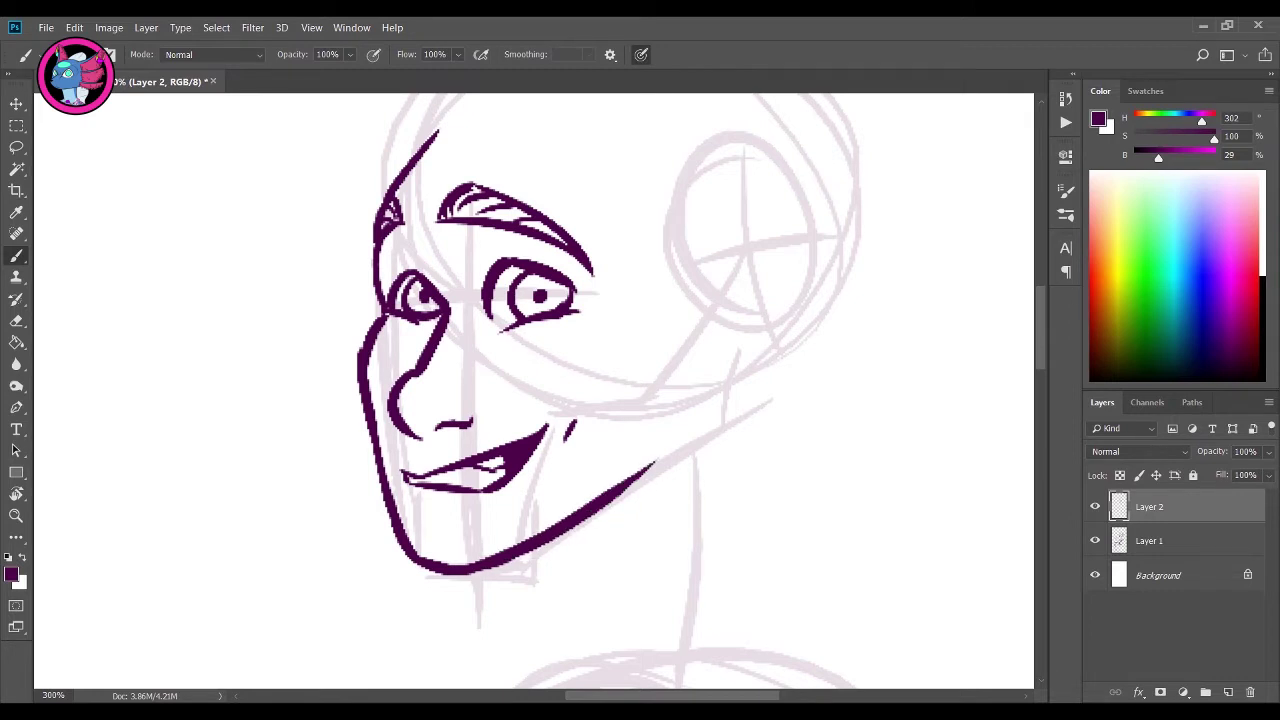
key(ctrl+z)
Ink the jawline on Layer 2 from the chin along the jaw guideline and up toward the ear
drag(490, 566, 654, 455)
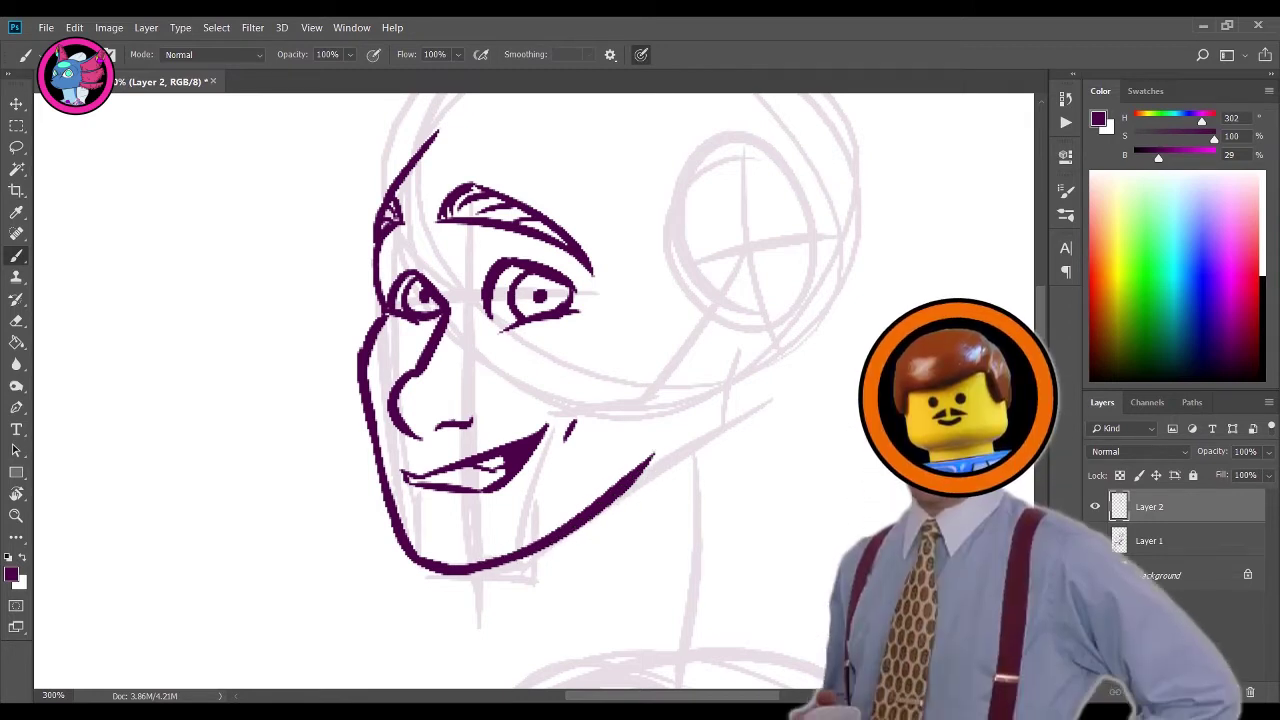
key(ctrl+z)
drag(490, 566, 661, 468)
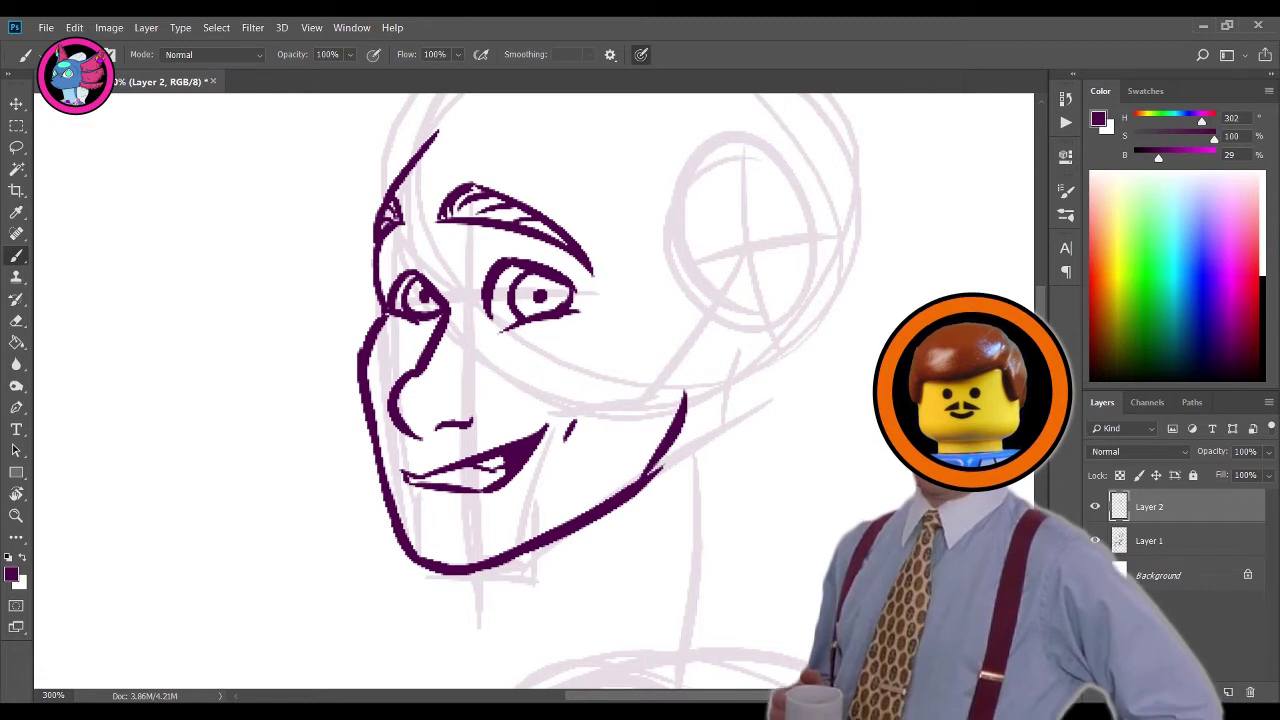
mouse_move(632, 492)
mouse_down()
mouse_move(681, 371)
mouse_move(689, 403)
mouse_move(691, 371)
mouse_move(708, 509)
mouse_up()
key(ctrl+z)
Erase the inked eye under the long eyebrow on Layer 2
key(e)
mouse_move(504, 444)
mouse_down()
mouse_move(540, 450)
mouse_move(585, 432)
mouse_move(516, 402)
mouse_up()
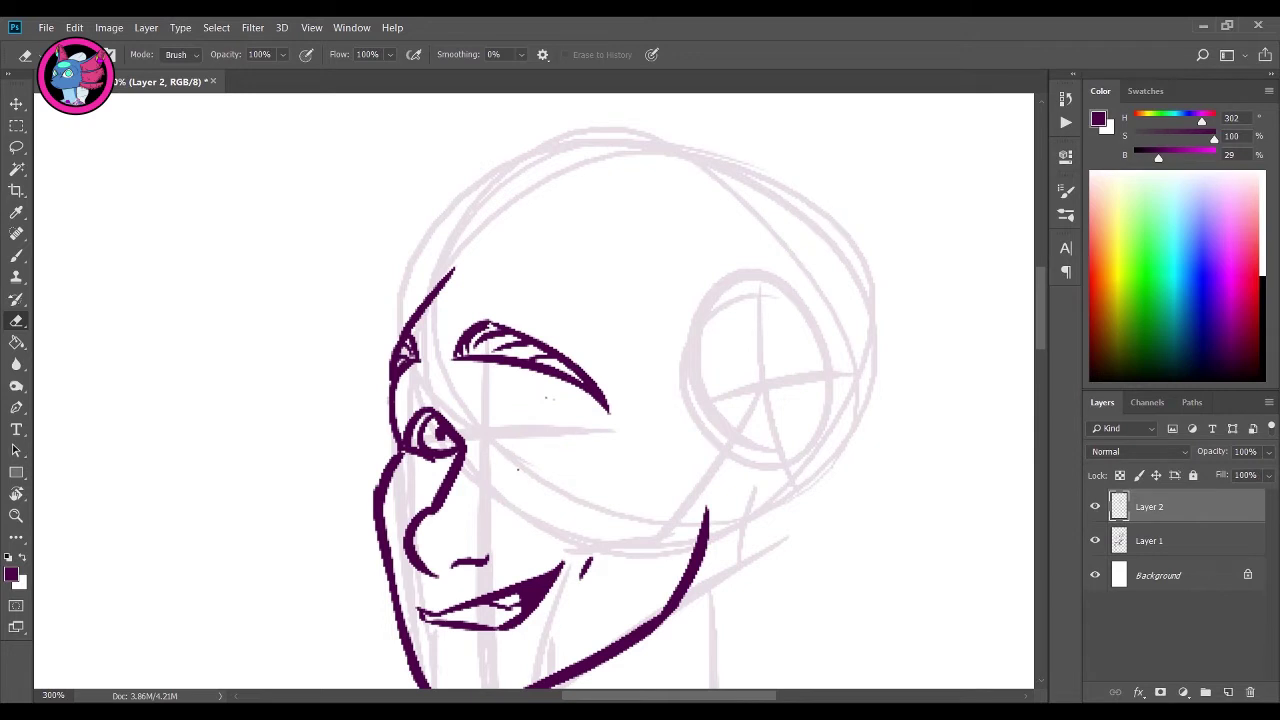
key(b)
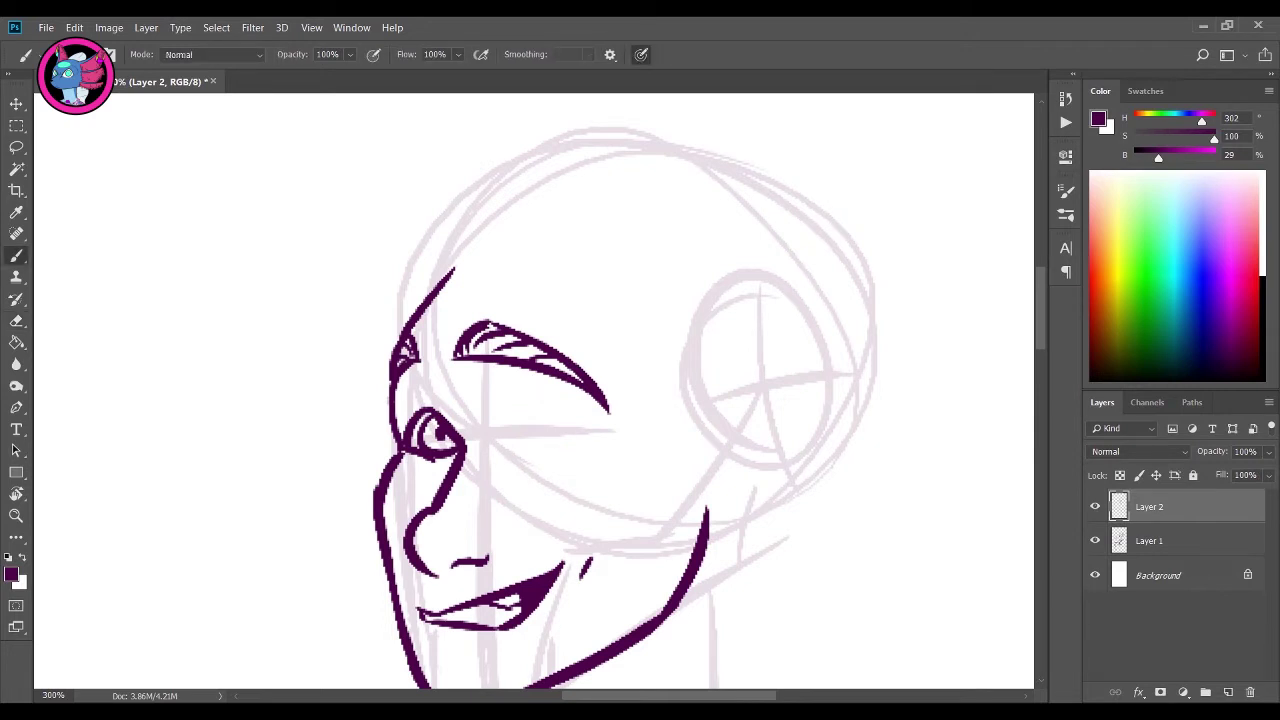
drag(490, 440, 541, 405)
key(ctrl+z)
mouse_move(497, 446)
mouse_down()
mouse_move(538, 410)
mouse_move(580, 402)
mouse_up()
key(ctrl+z)
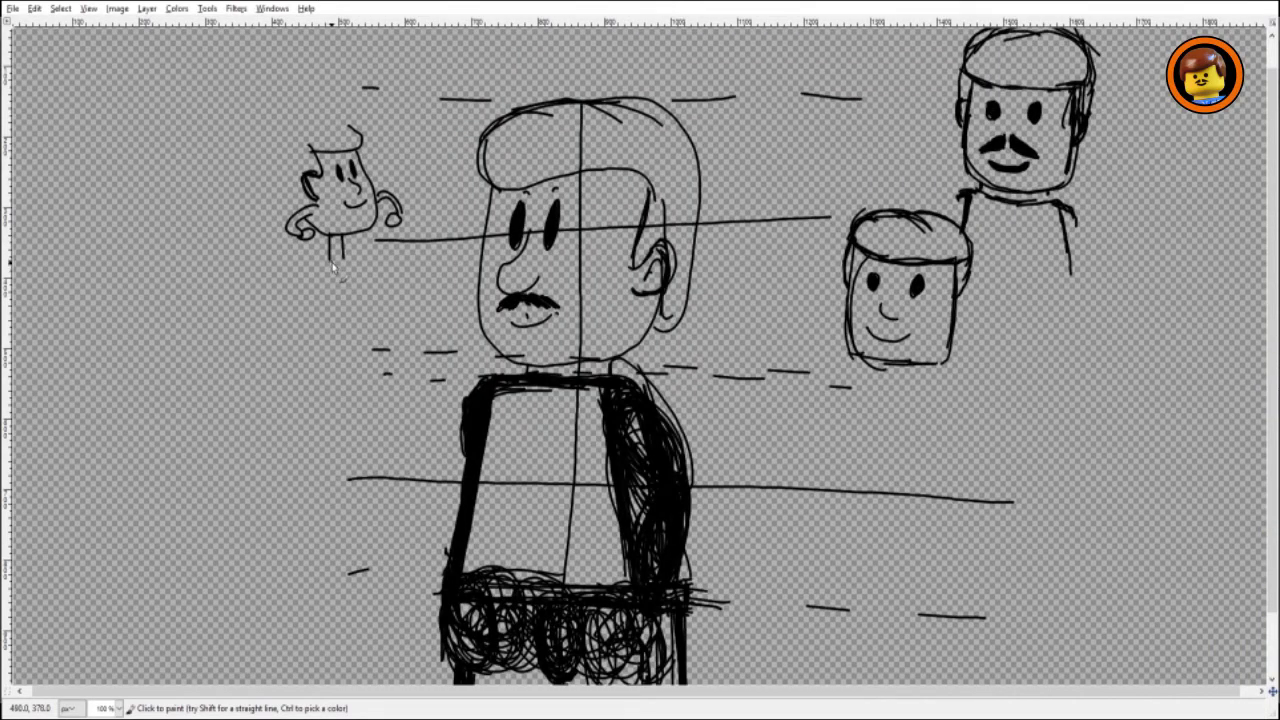
Draw feet and long hair on the small cartoon figure in GIMP and add strokes beside the large figure's torso
mouse_move(333, 265)
mouse_down()
mouse_move(350, 258)
mouse_move(338, 276)
mouse_move(352, 248)
mouse_move(380, 282)
mouse_move(392, 274)
mouse_move(362, 262)
mouse_up()
mouse_move(298, 214)
mouse_down()
mouse_move(280, 152)
mouse_move(297, 121)
mouse_move(353, 130)
mouse_move(368, 174)
mouse_up()
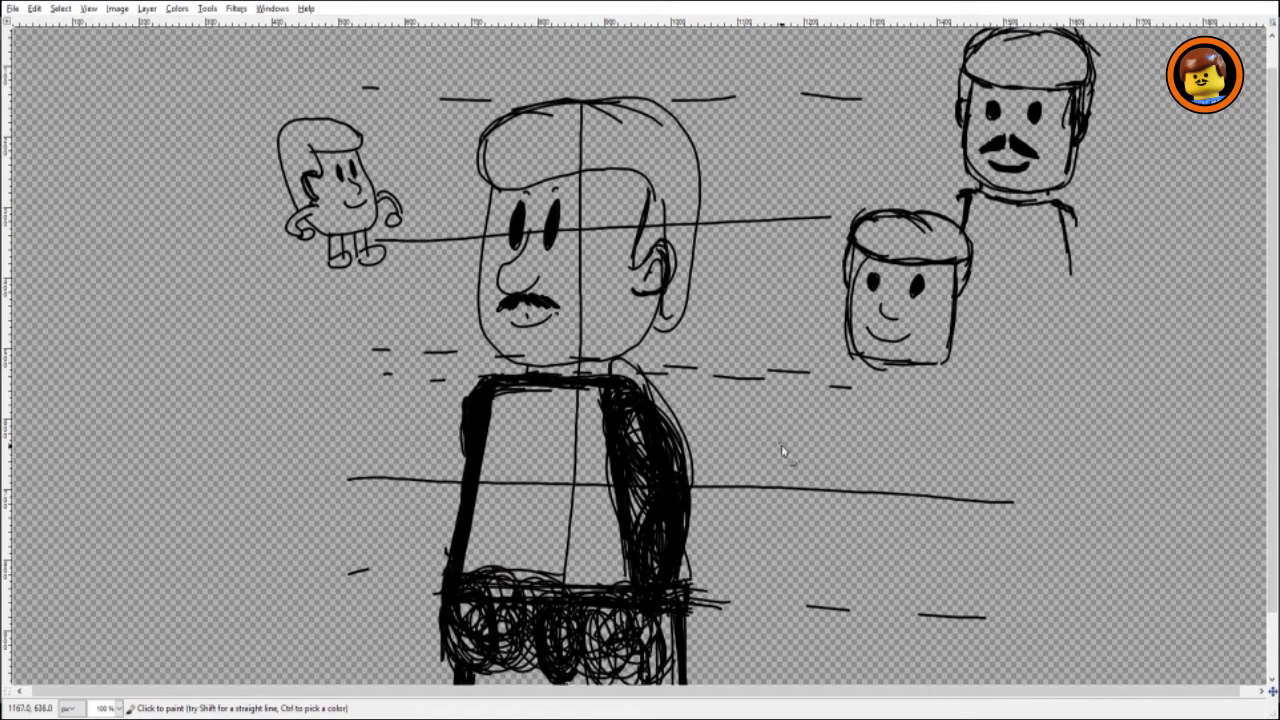
mouse_move(792, 447)
mouse_down()
mouse_move(808, 402)
mouse_move(782, 471)
mouse_move(805, 398)
mouse_move(869, 464)
mouse_move(868, 403)
mouse_move(876, 457)
mouse_up()
mouse_move(808, 396)
mouse_down()
mouse_move(866, 392)
mouse_move(814, 400)
mouse_move(848, 394)
mouse_up()
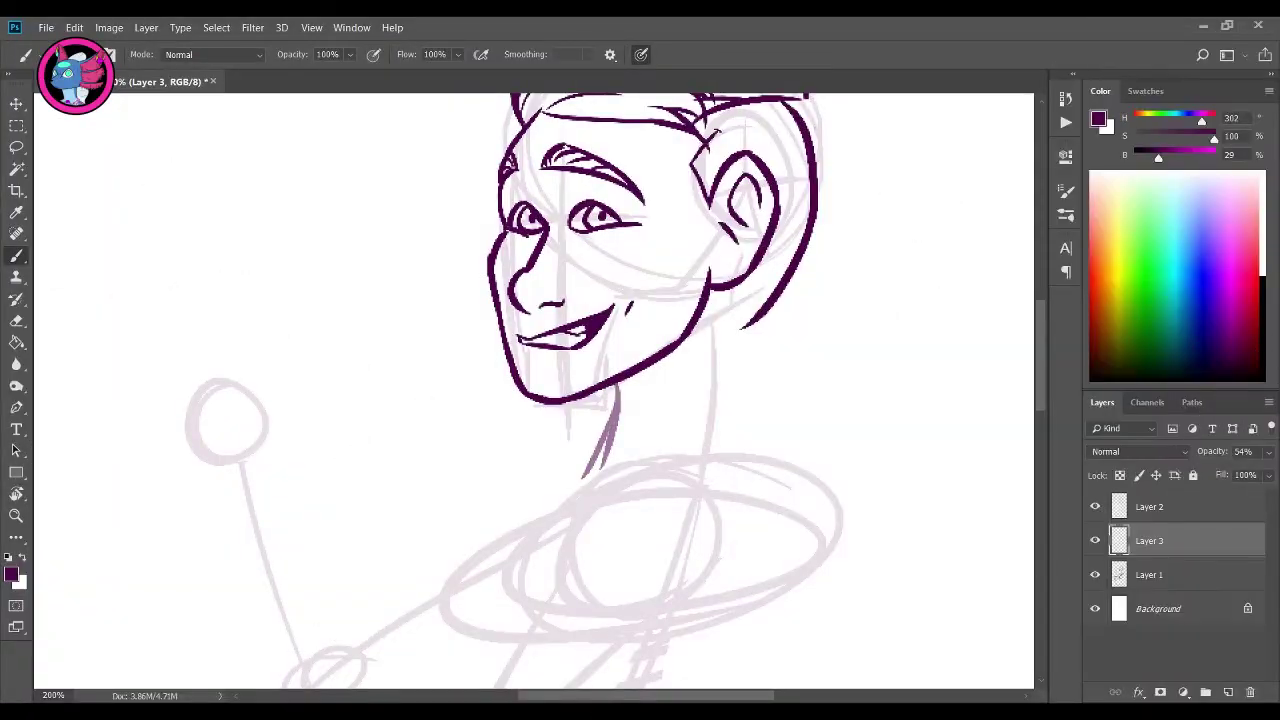
Sketch the back of the neck on Layer 3 in Photoshop, curving from behind the ear down to the shoulder
key(ctrl+z)
mouse_move(763, 318)
mouse_down()
mouse_move(749, 440)
mouse_move(763, 476)
mouse_up()
drag(755, 414, 796, 516)
drag(756, 360, 820, 536)
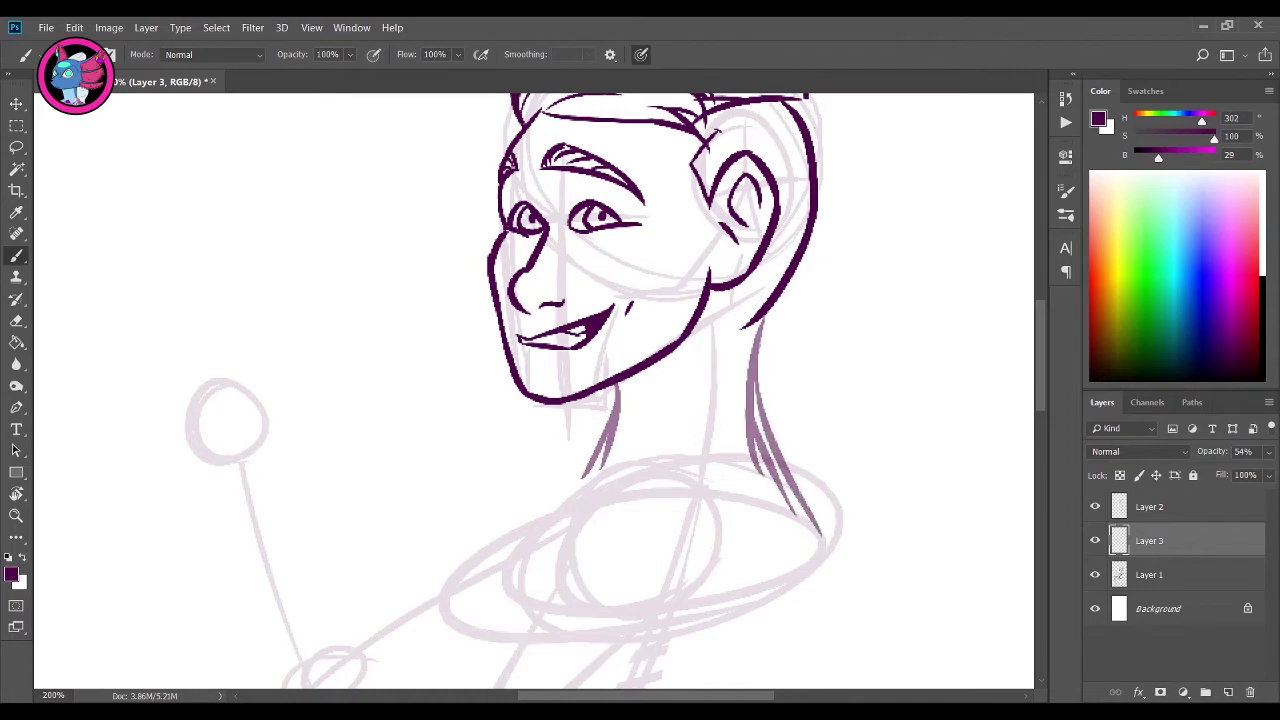
Sketch the upper back line and the front edge of the upper arm on Layer 3, running down from the shoulder
drag(785, 476, 808, 624)
drag(808, 624, 806, 568)
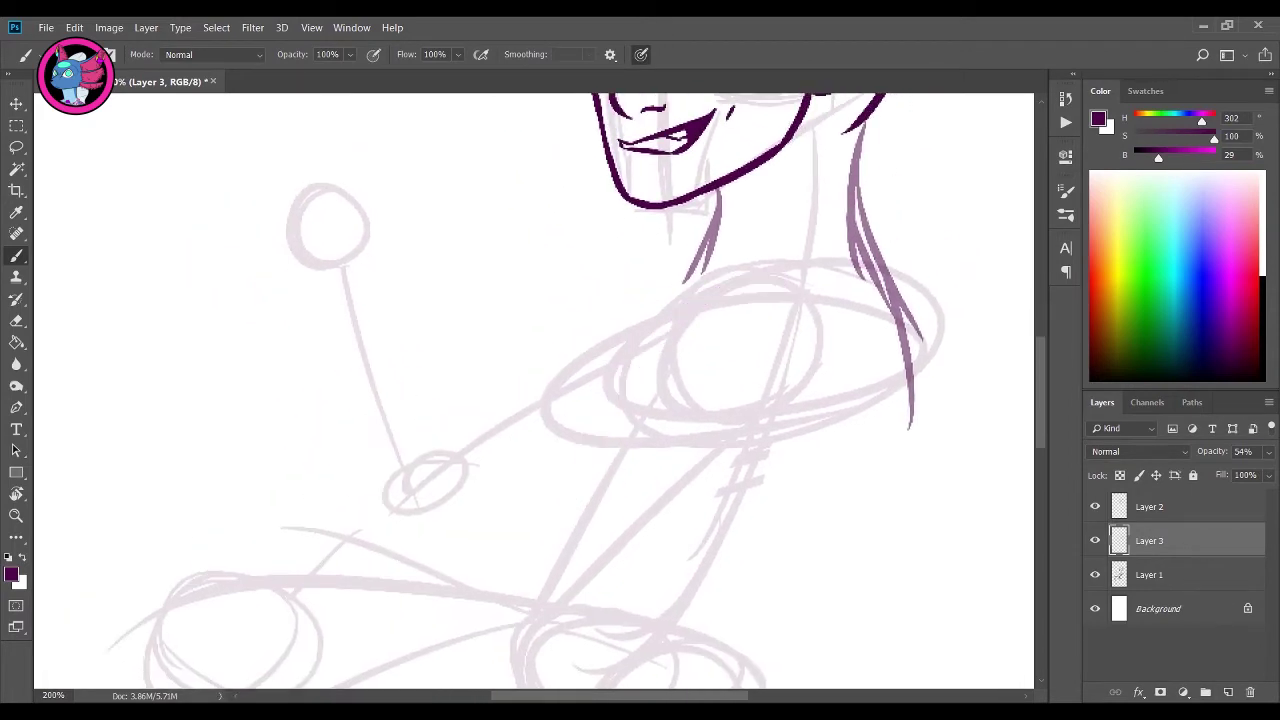
drag(628, 402, 555, 565)
drag(598, 484, 528, 592)
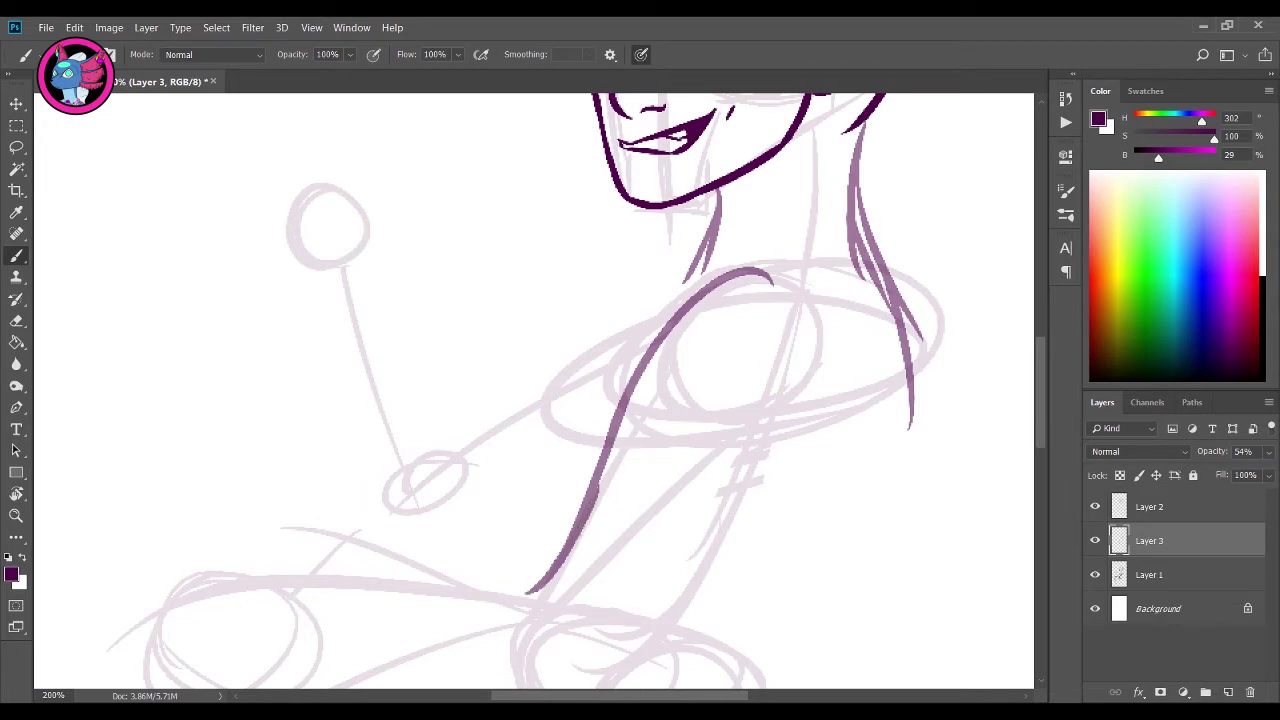
Sketch the armpit crease and the rear edge of the upper arm on Layer 3, ending near the hip circles
drag(818, 443, 746, 476)
key(ctrl+z)
mouse_move(754, 478)
mouse_down()
mouse_move(660, 605)
mouse_move(655, 556)
mouse_move(711, 483)
mouse_up()
drag(785, 397, 646, 542)
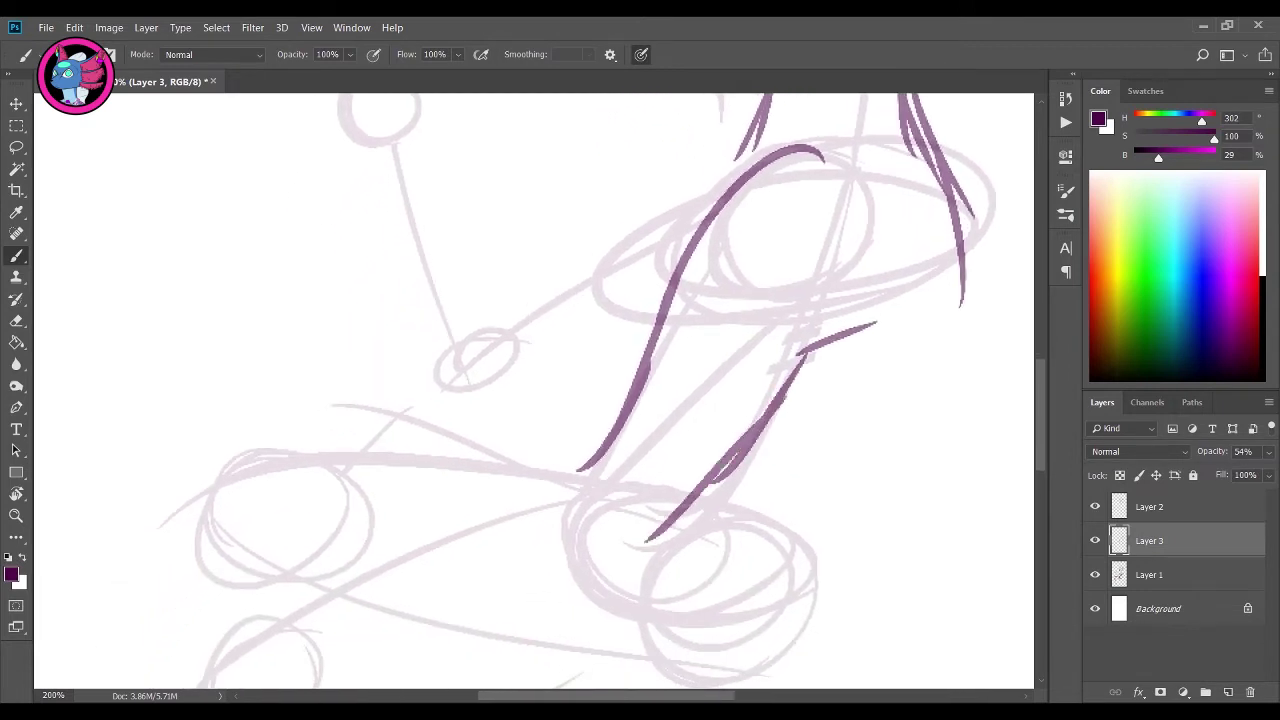
Sketch the lap crease where the thigh meets the waist, just below the upper arm on Layer 3
drag(580, 498, 658, 542)
key(ctrl+z)
drag(620, 539, 580, 517)
drag(541, 473, 597, 536)
drag(617, 410, 530, 440)
key(ctrl+z)
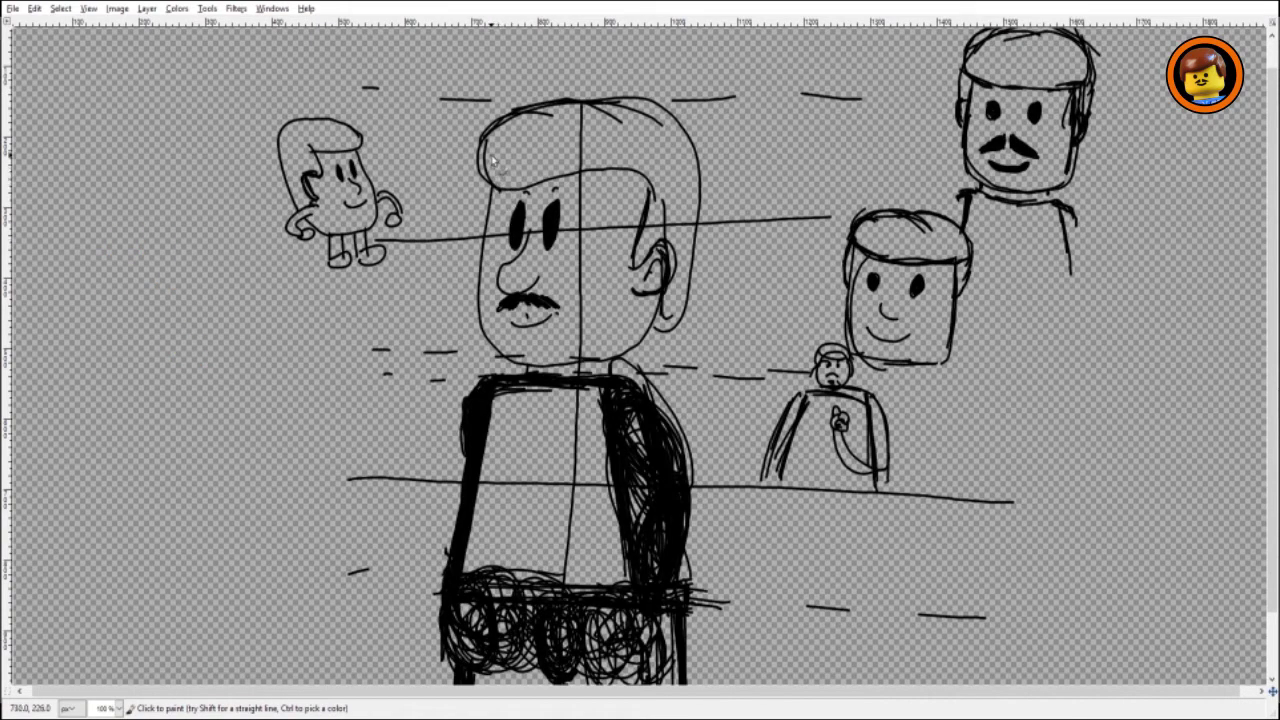
Switch to GIMP and thicken the large figure's front hair outline, fill its nape hair, and hatch along the hairline
mouse_move(481, 128)
mouse_down()
mouse_move(495, 160)
mouse_move(476, 160)
mouse_move(509, 187)
mouse_move(481, 176)
mouse_move(529, 194)
mouse_move(490, 183)
mouse_move(494, 197)
mouse_move(473, 152)
mouse_move(524, 116)
mouse_move(497, 137)
mouse_move(482, 127)
mouse_move(498, 185)
mouse_up()
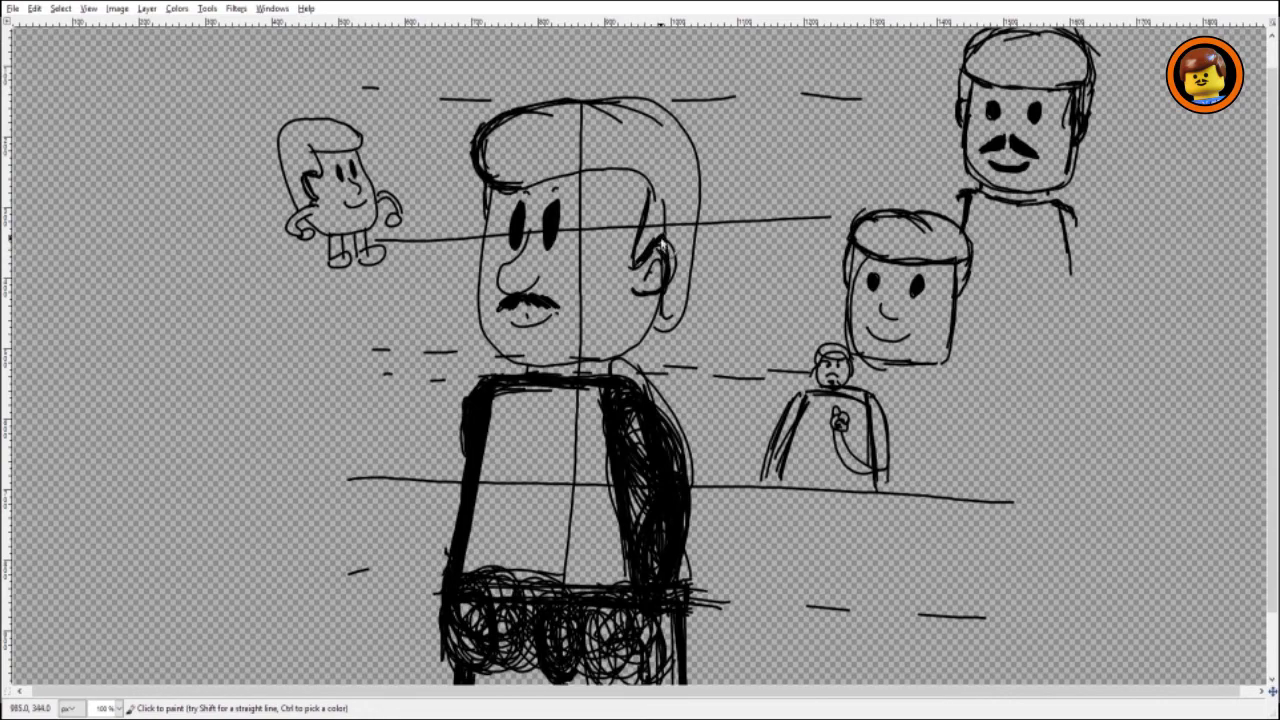
drag(660, 243, 674, 248)
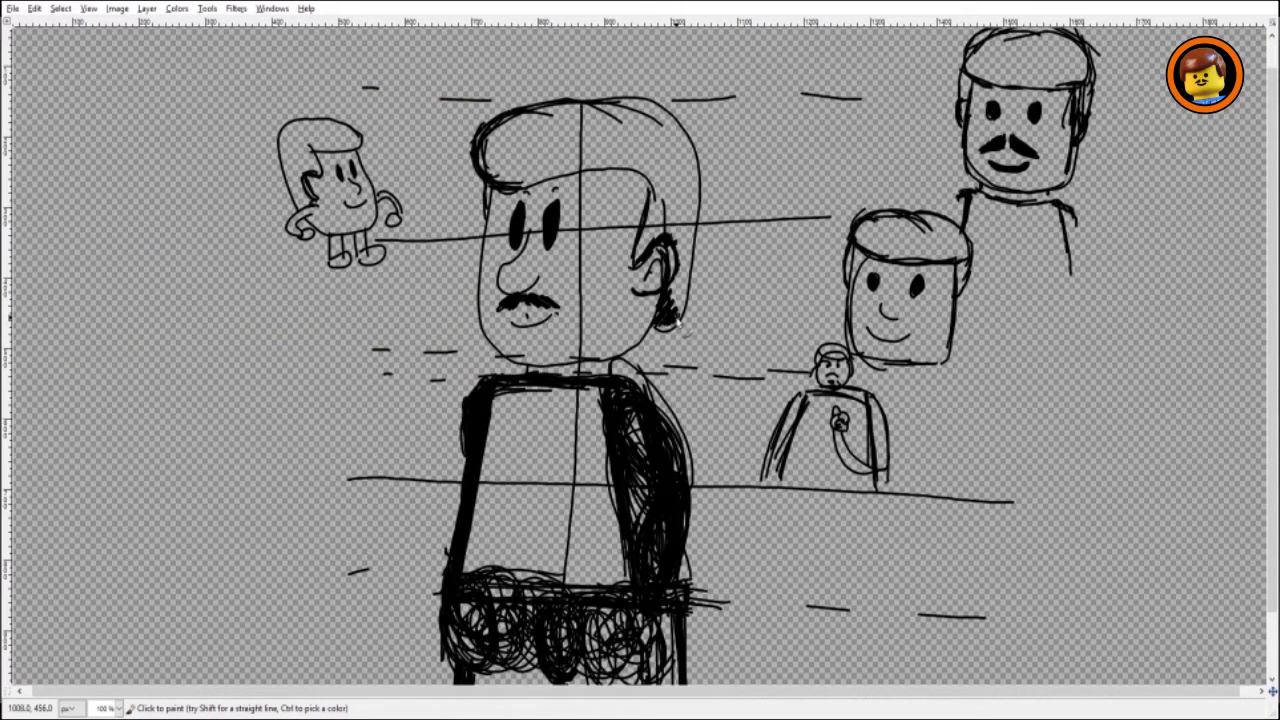
mouse_move(633, 269)
mouse_down()
mouse_move(656, 195)
mouse_move(645, 160)
mouse_move(578, 160)
mouse_move(525, 185)
mouse_move(566, 168)
mouse_up()
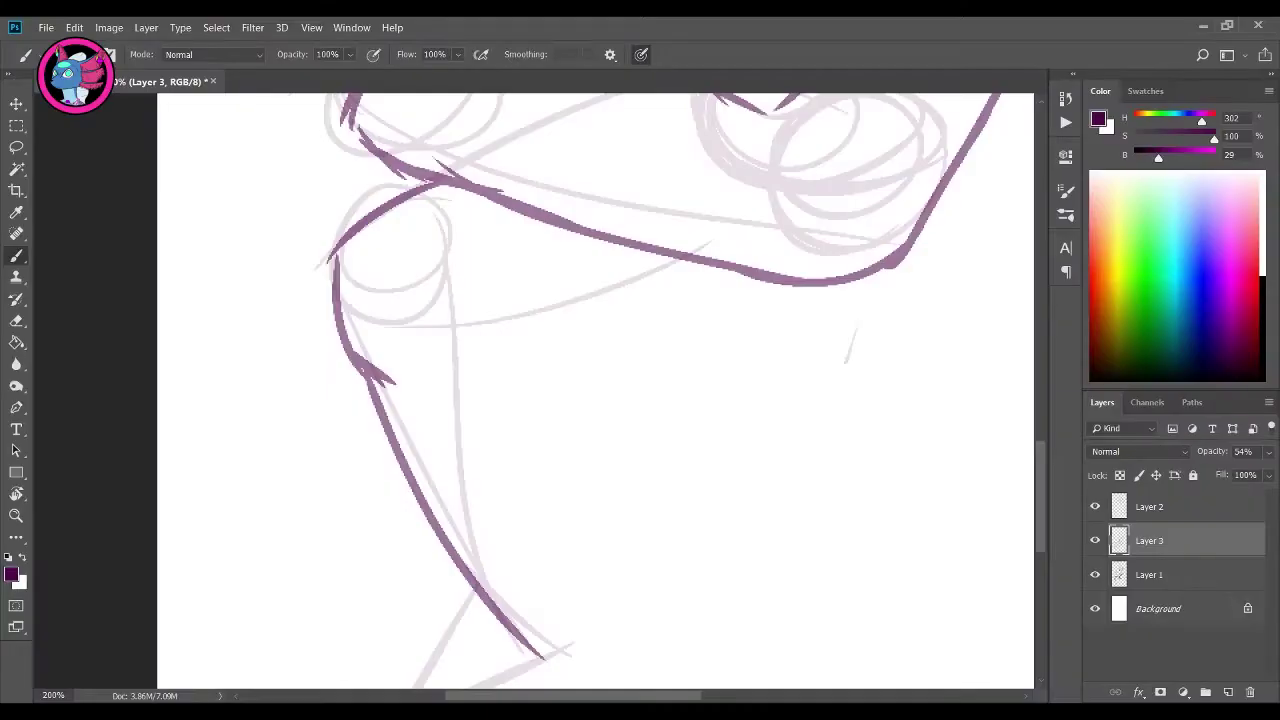
Switch to Photoshop and sketch the underside of the lower thigh and the back of the calf on Layer 3
drag(640, 300, 634, 478)
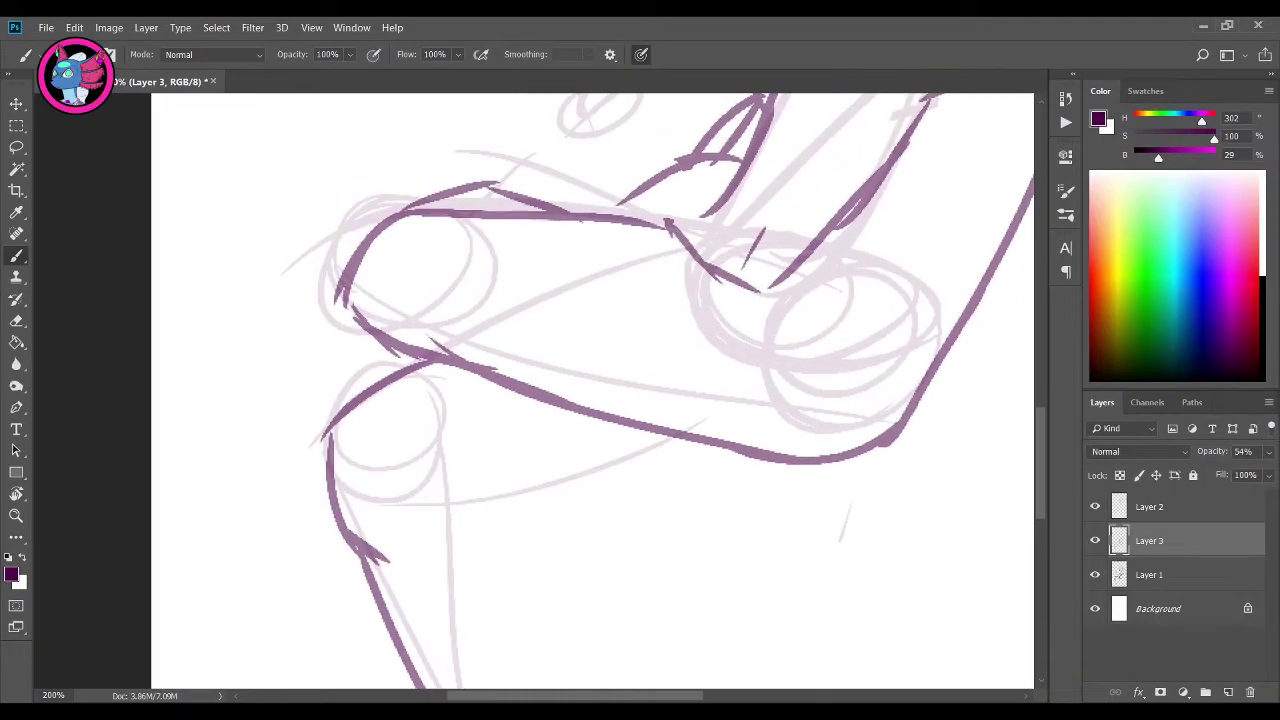
drag(726, 448, 483, 509)
key(ctrl+z)
drag(640, 450, 634, 330)
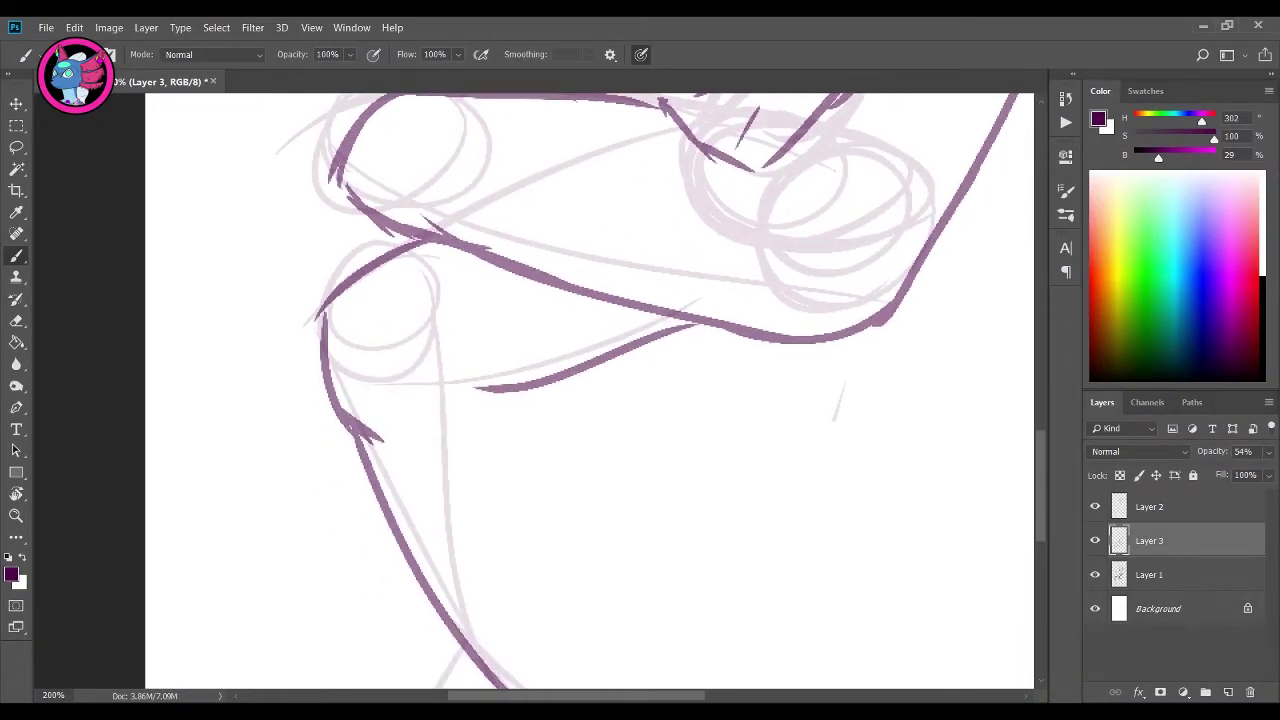
mouse_move(489, 392)
mouse_down()
mouse_move(554, 492)
mouse_move(574, 634)
mouse_up()
drag(600, 450, 579, 313)
mouse_move(548, 450)
mouse_down()
mouse_move(573, 583)
mouse_move(465, 660)
mouse_up()
drag(600, 450, 600, 297)
Sketch the pointed foot below the shin on Layer 3, with its upper edge, sole and heel
drag(468, 506, 432, 552)
drag(446, 540, 480, 597)
key(ctrl+z)
drag(446, 543, 422, 595)
drag(429, 593, 619, 480)
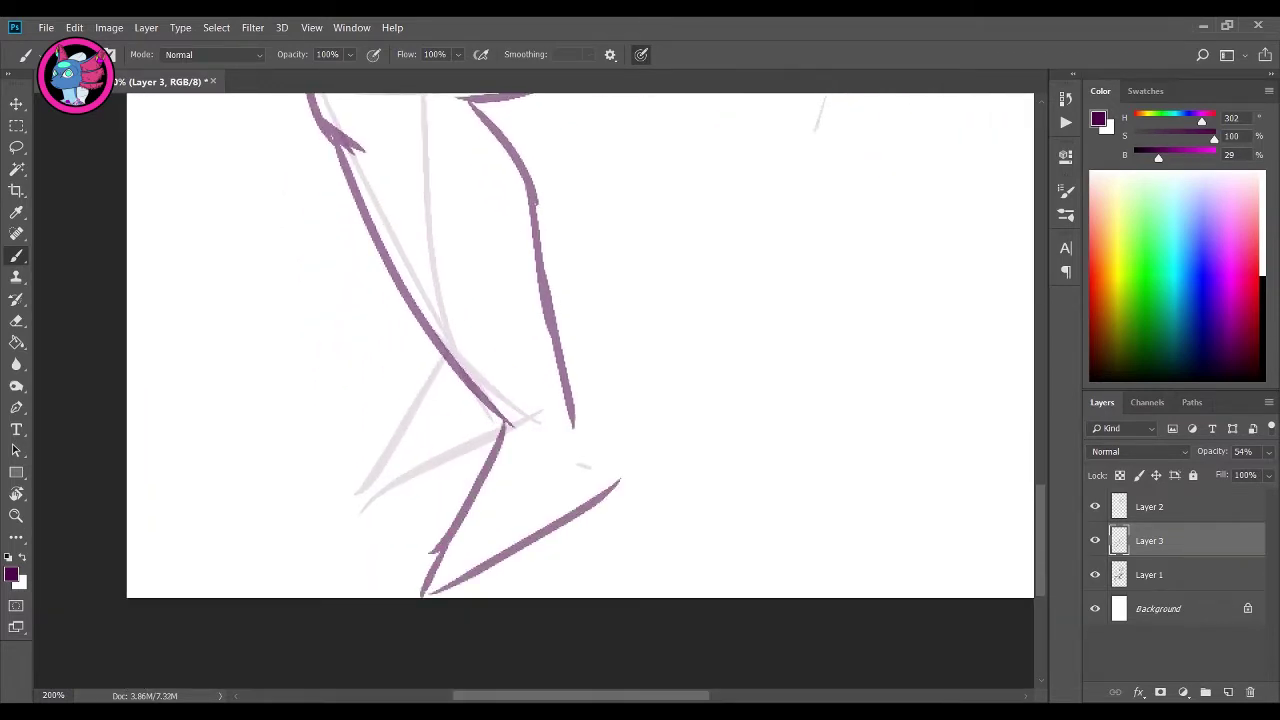
drag(546, 407, 608, 486)
drag(600, 180, 501, 637)
mouse_move(600, 300)
mouse_down()
mouse_move(588, 511)
mouse_move(604, 476)
mouse_move(513, 469)
mouse_move(379, 419)
mouse_move(423, 376)
mouse_move(500, 357)
mouse_move(483, 505)
mouse_move(575, 636)
mouse_up()
drag(583, 541, 549, 514)
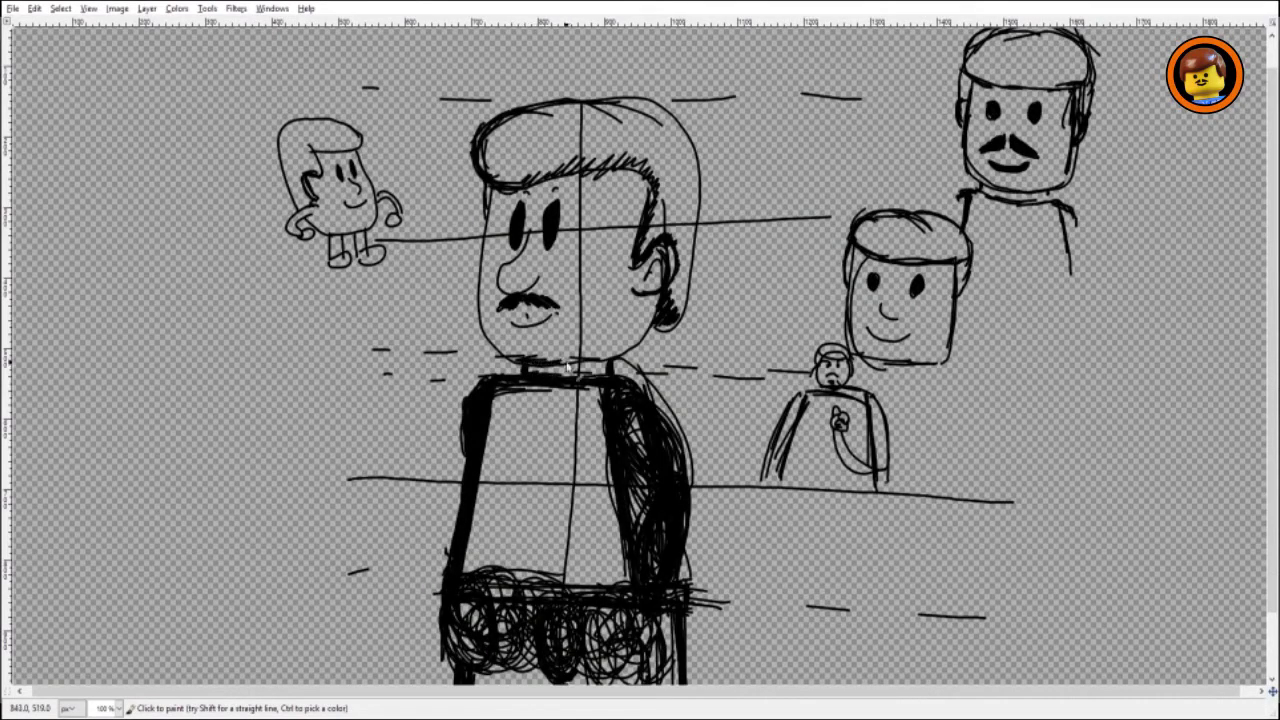
Switch to GIMP, thicken the large figure's chin line and hatch the lower part and front edge of its shirt
drag(534, 363, 635, 344)
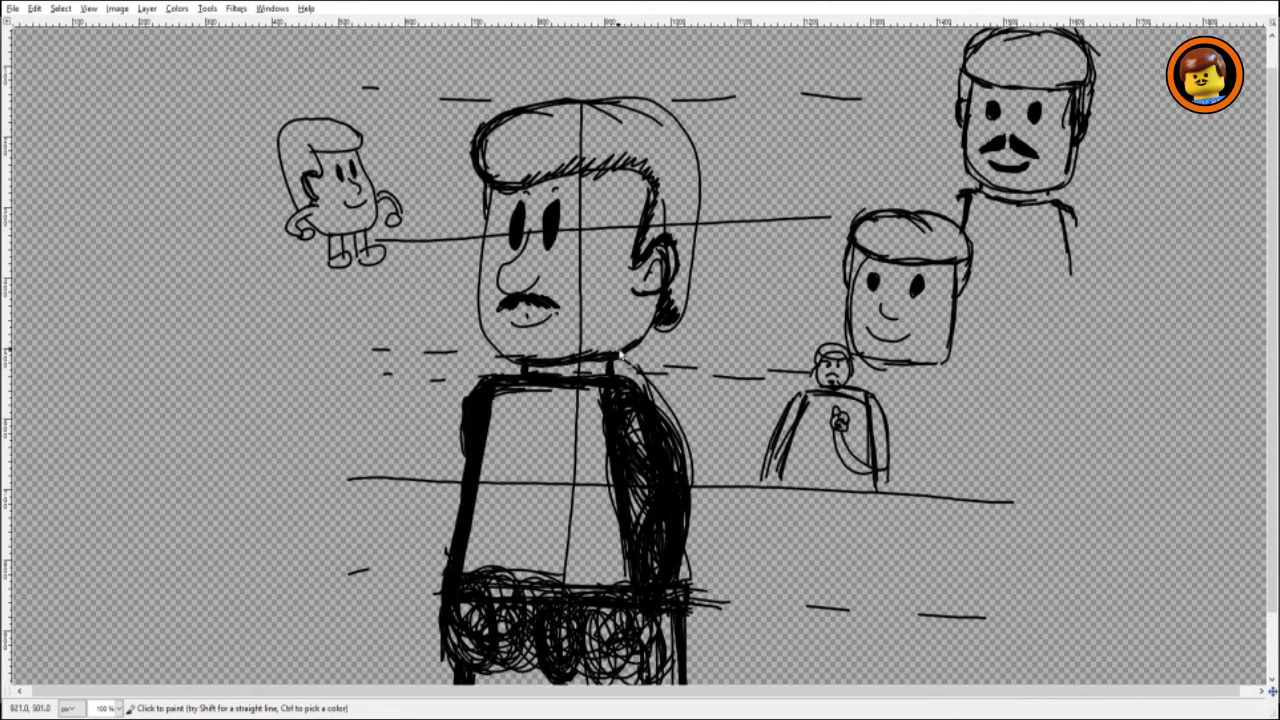
mouse_move(469, 560)
mouse_down()
mouse_move(486, 564)
mouse_move(474, 570)
mouse_move(481, 588)
mouse_up()
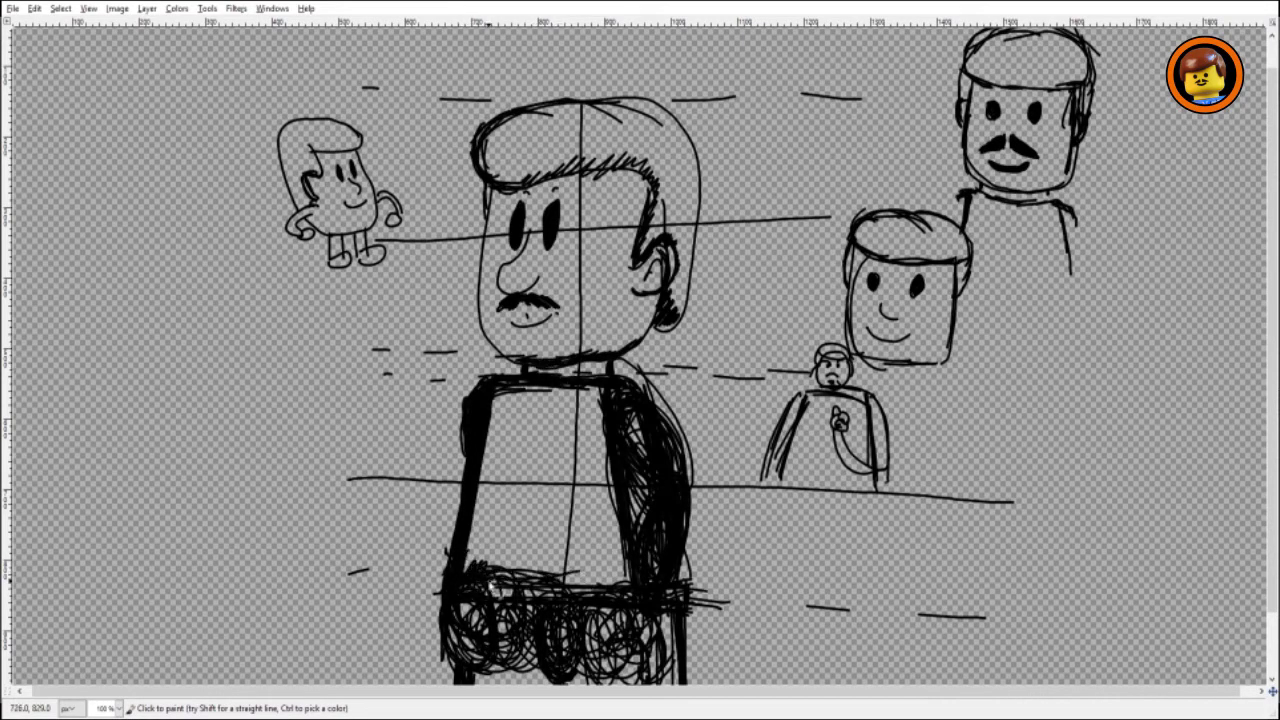
mouse_move(558, 584)
mouse_down()
mouse_move(639, 594)
mouse_move(617, 582)
mouse_move(596, 536)
mouse_move(585, 573)
mouse_move(589, 523)
mouse_up()
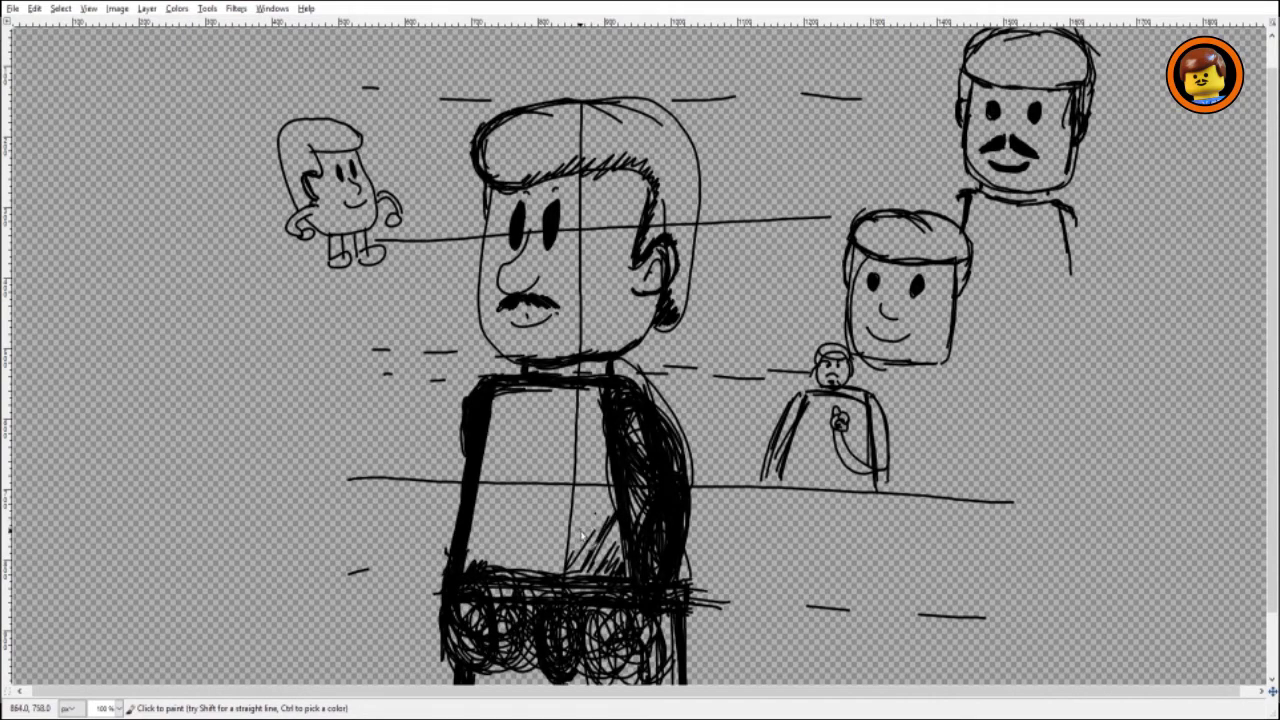
drag(566, 574, 598, 495)
mouse_move(531, 564)
mouse_down()
mouse_move(555, 517)
mouse_move(538, 513)
mouse_up()
mouse_move(476, 564)
mouse_down()
mouse_move(501, 502)
mouse_move(500, 468)
mouse_move(490, 525)
mouse_move(515, 385)
mouse_up()
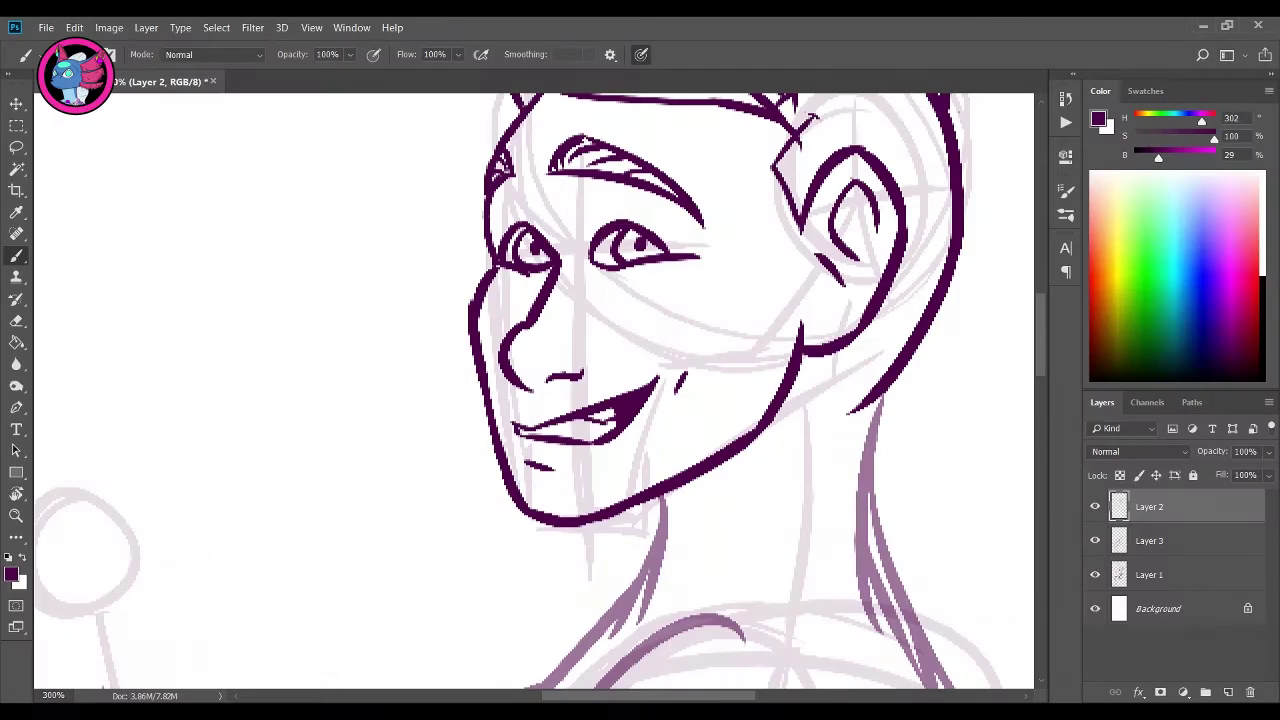
Switch to Photoshop, activate Layer 3 and look over the whole figure sketch
scroll(534, 390, down, 6)
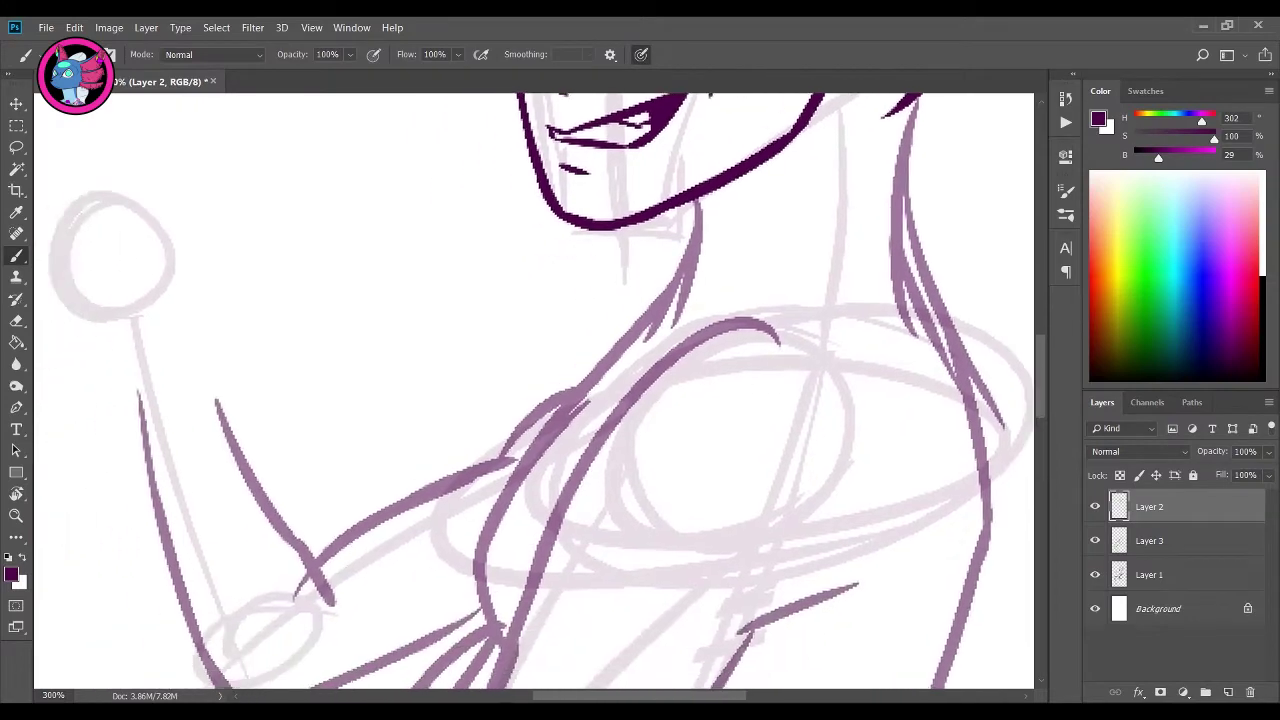
drag(534, 390, 508, 344)
click(1175, 540)
key(z)
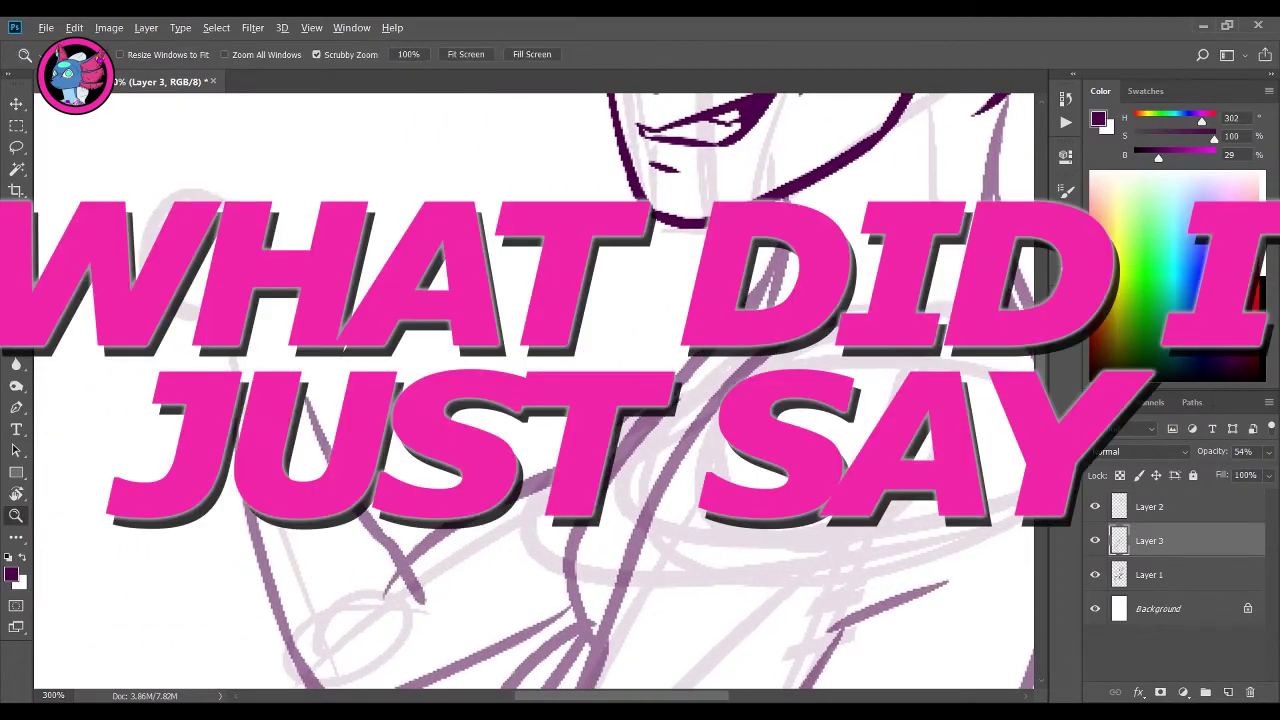
drag(785, 468, 715, 468)
alt+click(785, 478)
click(731, 561)
drag(731, 561, 705, 477)
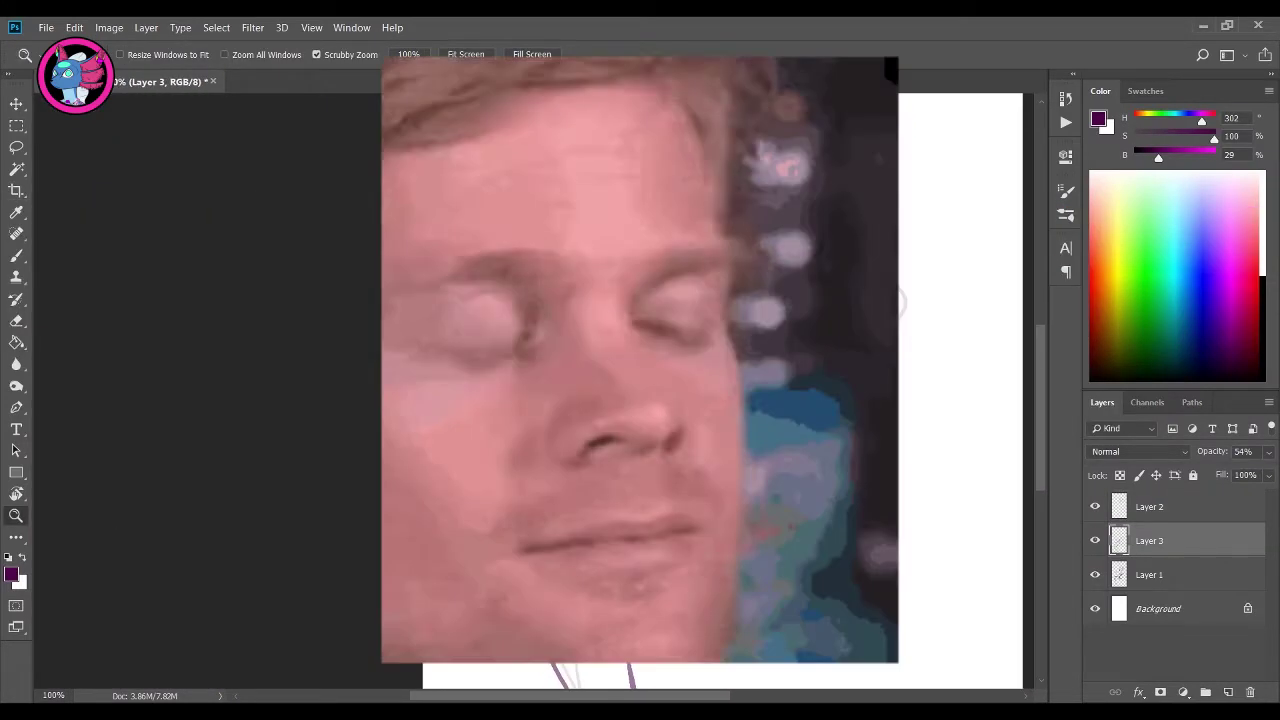
click(585, 510)
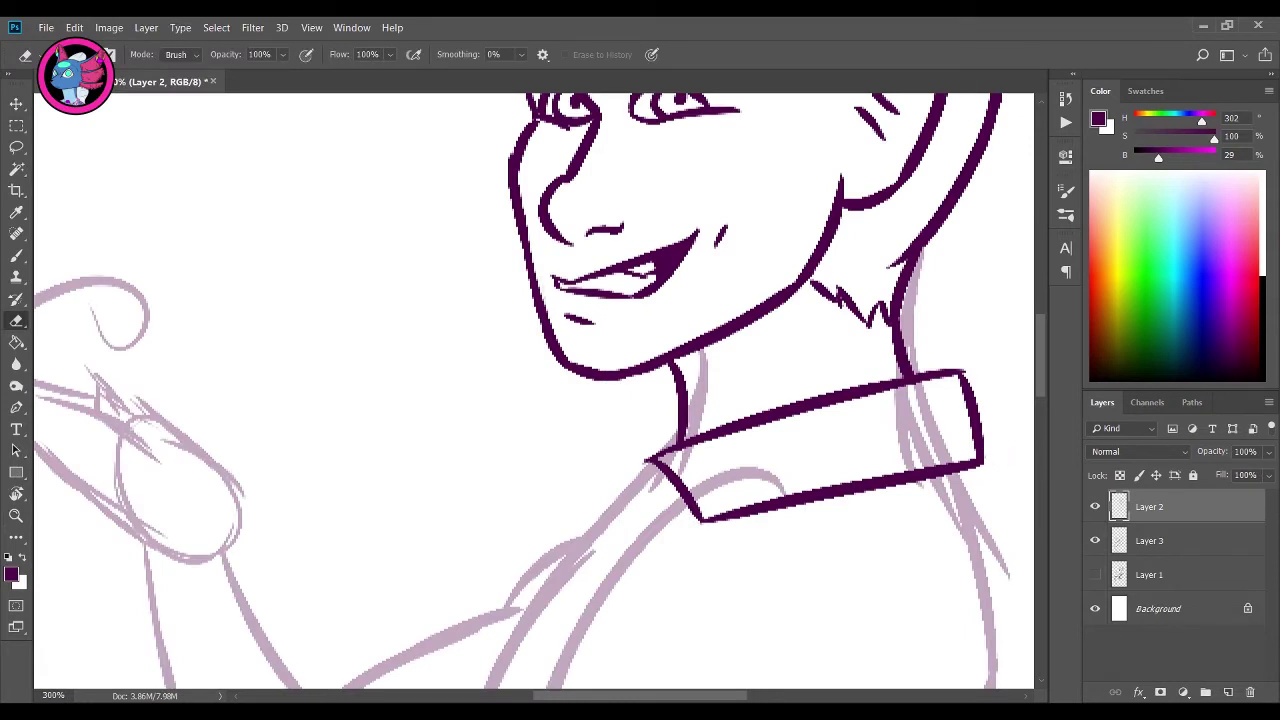
Ink the far collar flap in front of the neck on Layer 2
key(b)
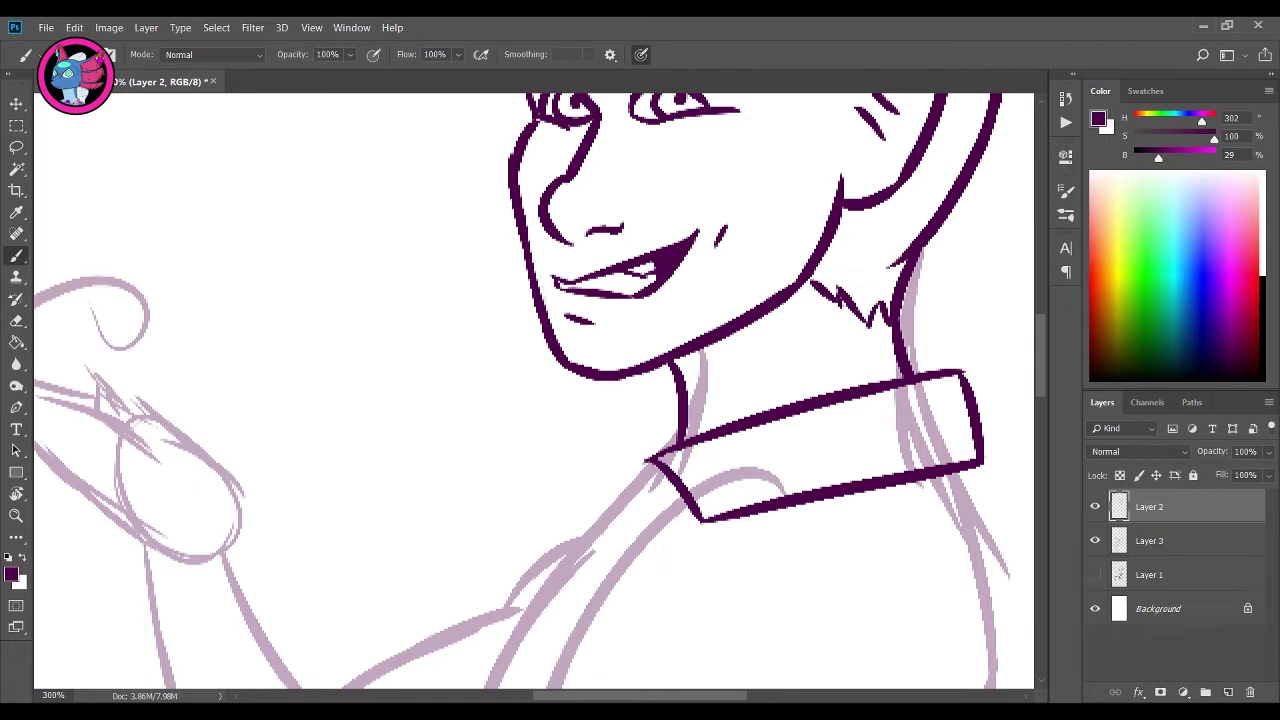
drag(647, 461, 612, 523)
key(ctrl+z)
mouse_move(646, 458)
mouse_down()
mouse_move(610, 522)
mouse_move(574, 532)
mouse_move(587, 577)
mouse_up()
key(ctrl+z)
key(ctrl+z)
drag(628, 490, 594, 554)
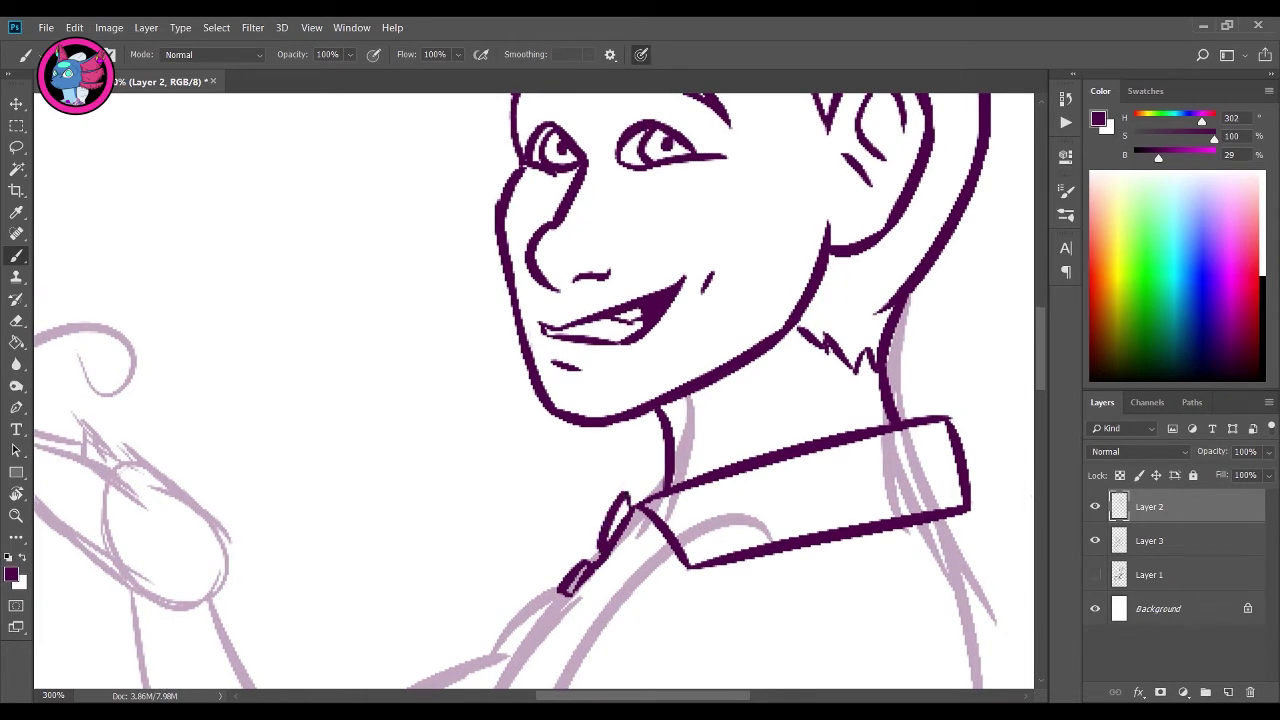
Redraw the far collar flap's outline on Layer 2 and connect its upper edge to the neck
key(ctrl+z)
drag(624, 494, 594, 558)
mouse_move(682, 458)
mouse_down()
mouse_move(612, 500)
mouse_move(616, 488)
mouse_move(601, 530)
mouse_up()
key(ctrl+z)
key(ctrl+z)
key(ctrl+z)
key(ctrl+z)
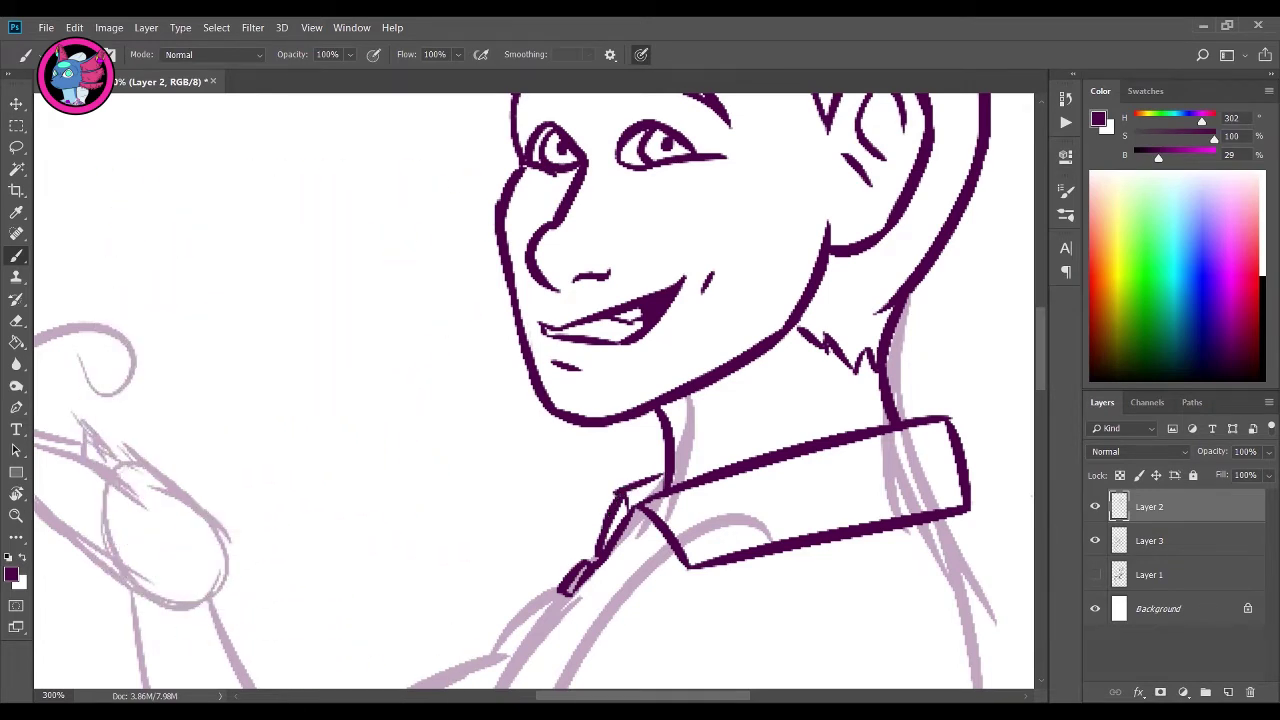
Ink the shirt's chest line on Layer 2, curving from the far collar flap down to the sketched forearm
mouse_move(533, 300)
mouse_down()
mouse_move(483, 404)
mouse_move(366, 361)
mouse_move(383, 601)
mouse_move(511, 344)
mouse_up()
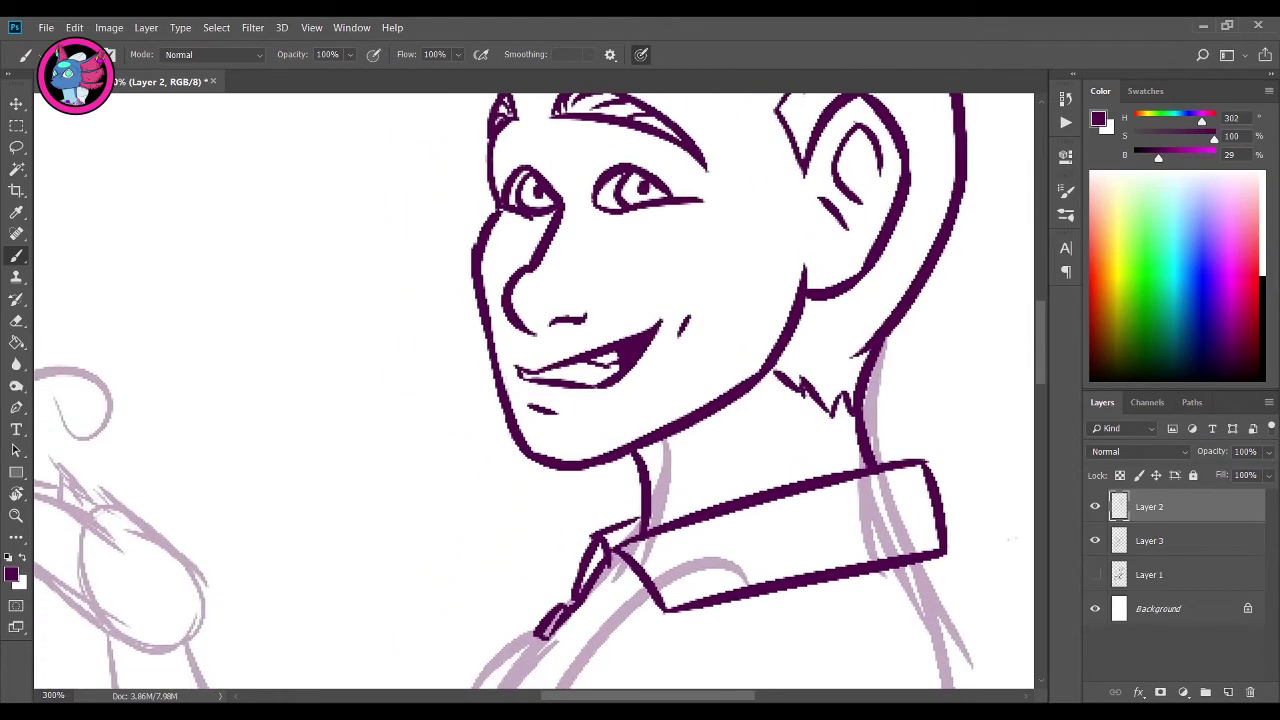
mouse_move(511, 600)
mouse_down()
mouse_move(539, 313)
mouse_move(561, 368)
mouse_move(574, 346)
mouse_move(508, 548)
mouse_up()
key(ctrl+z)
mouse_move(614, 372)
mouse_down()
mouse_move(570, 430)
mouse_move(500, 600)
mouse_up()
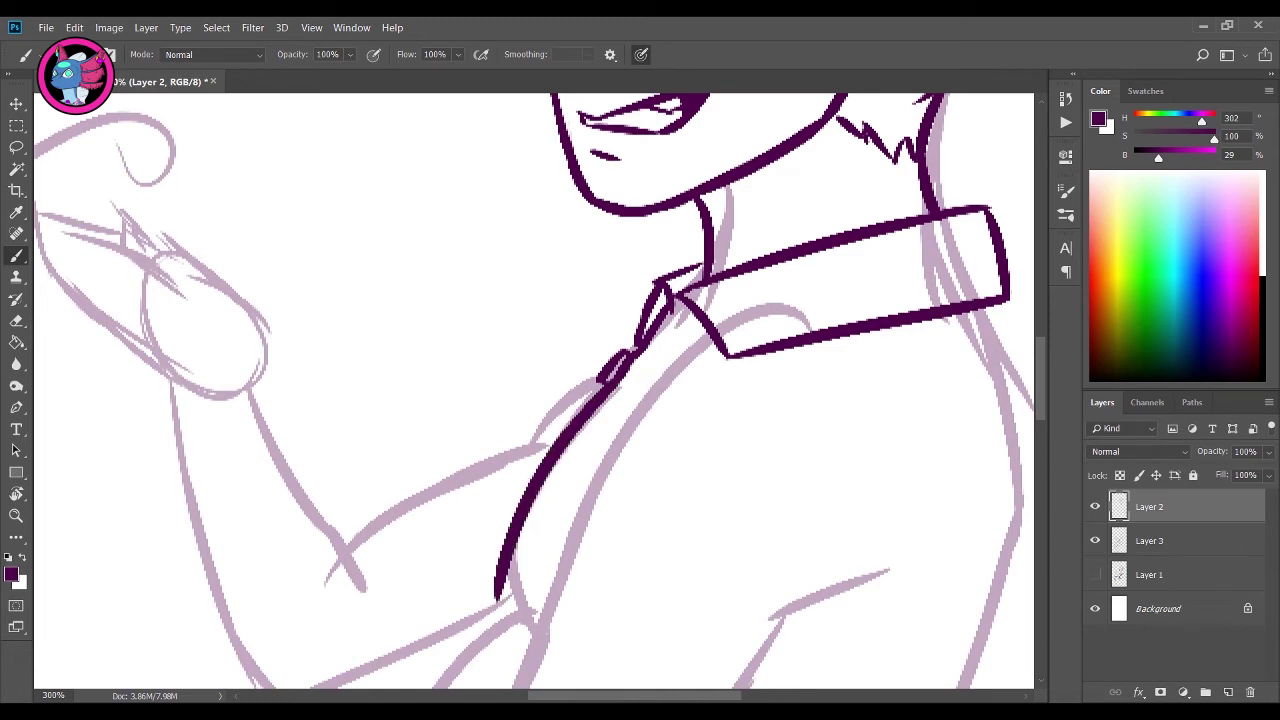
key(ctrl+z)
drag(614, 376, 503, 602)
key(ctrl+z)
mouse_move(618, 374)
mouse_down()
mouse_move(503, 604)
mouse_move(510, 634)
mouse_up()
mouse_move(510, 634)
mouse_down()
mouse_move(521, 567)
mouse_move(572, 560)
mouse_move(547, 553)
mouse_up()
key(ctrl+z)
mouse_move(638, 328)
mouse_down()
mouse_move(860, 368)
mouse_move(744, 308)
mouse_move(888, 384)
mouse_move(926, 452)
mouse_up()
key(ctrl+z)
key(ctrl+z)
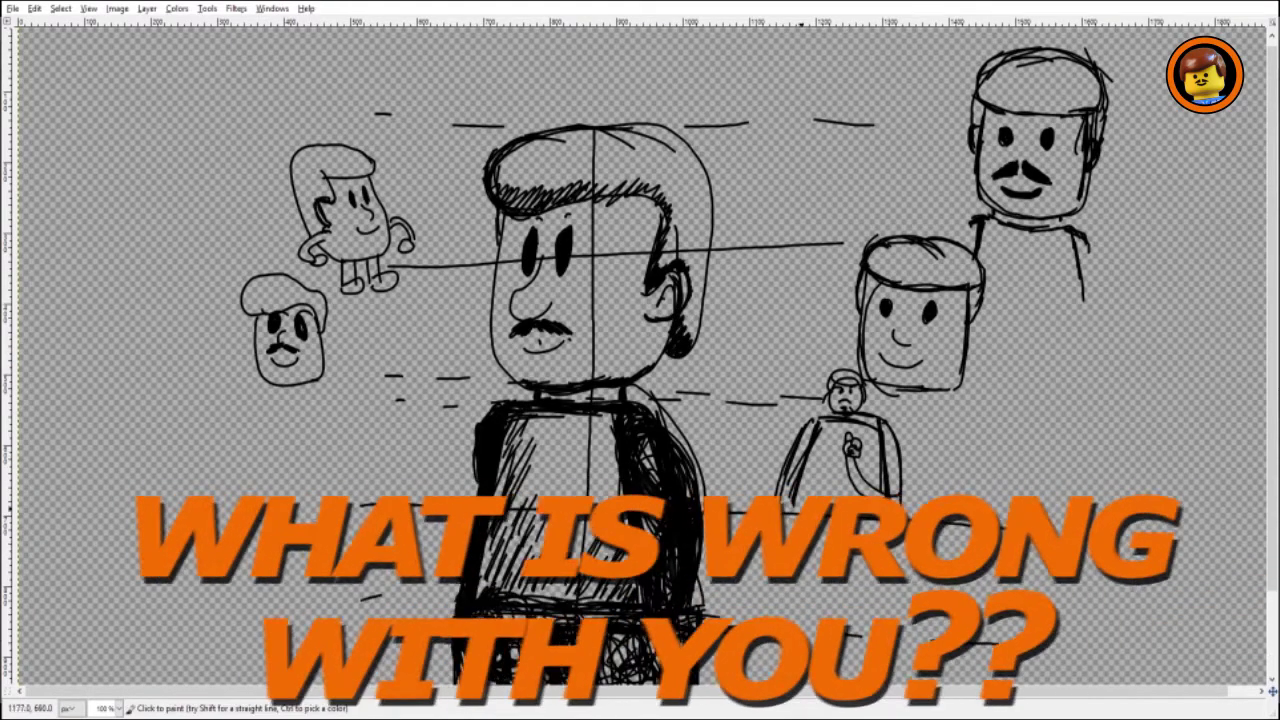
Select the crossed legs below the waist on Layer 3 with a freehand Lasso outline
drag(618, 326, 534, 515)
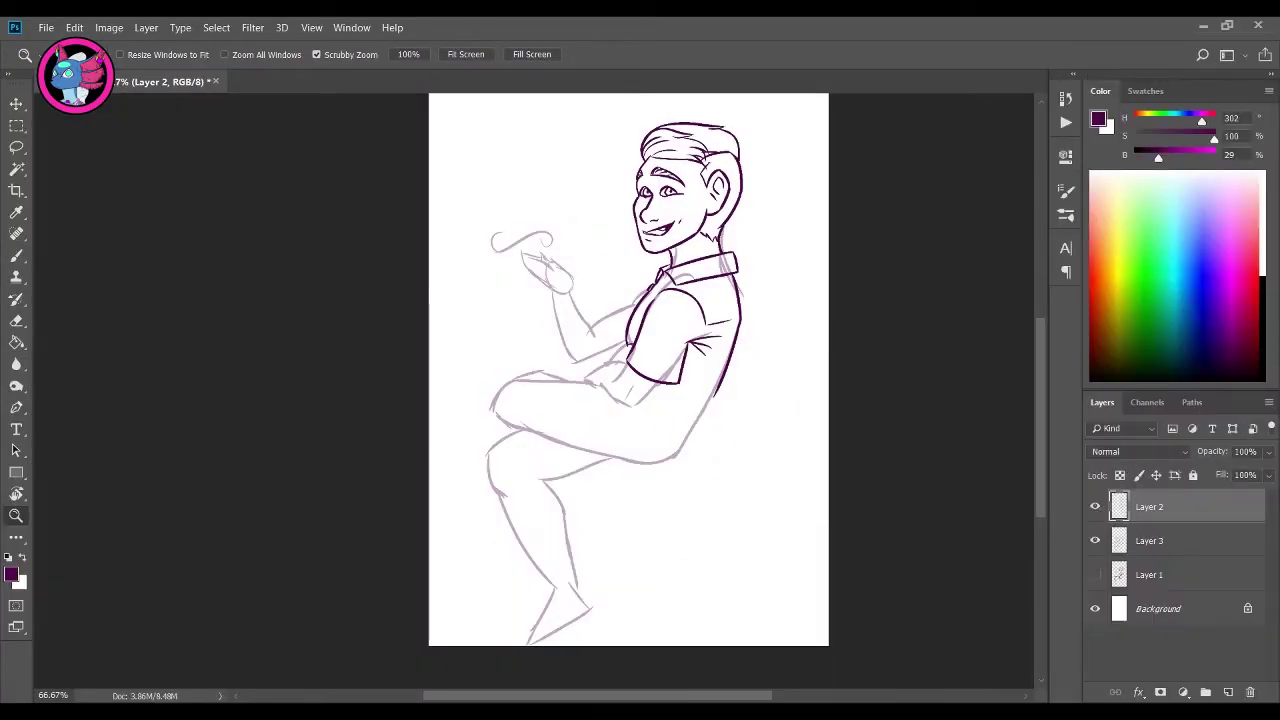
click(1180, 540)
key(l)
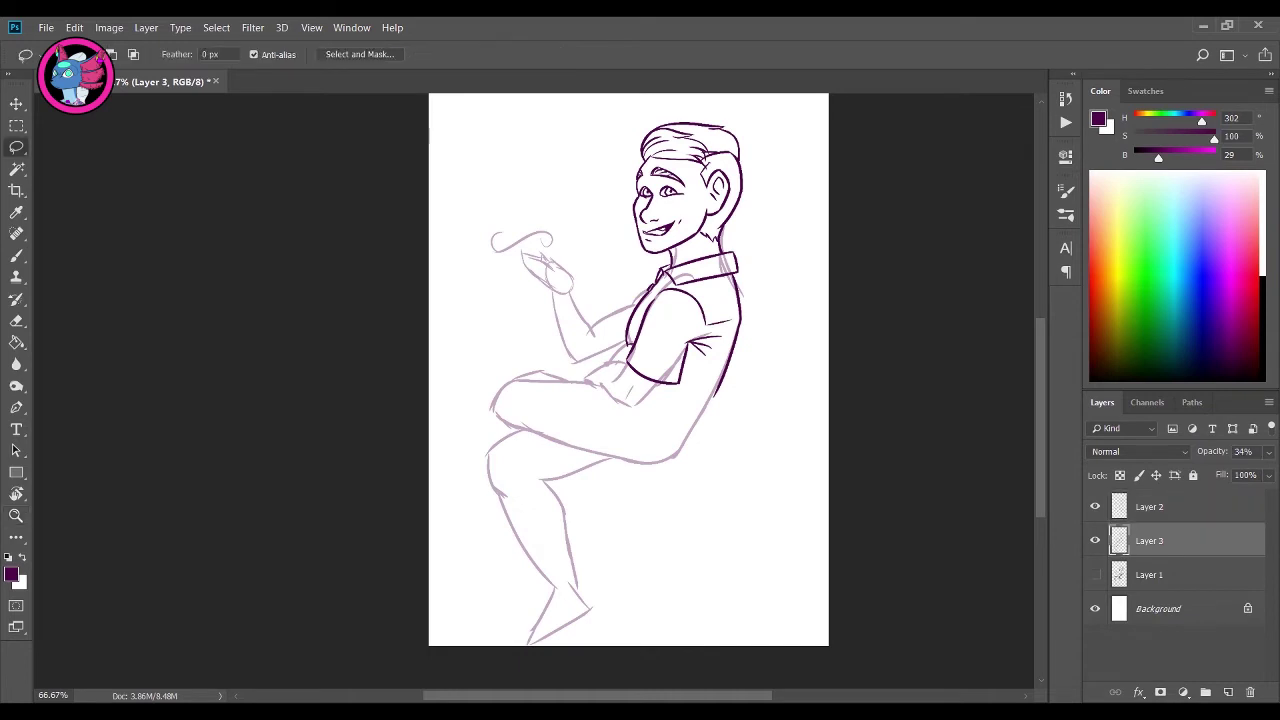
mouse_move(496, 359)
mouse_down()
mouse_move(463, 544)
mouse_move(671, 604)
mouse_move(711, 434)
mouse_up()
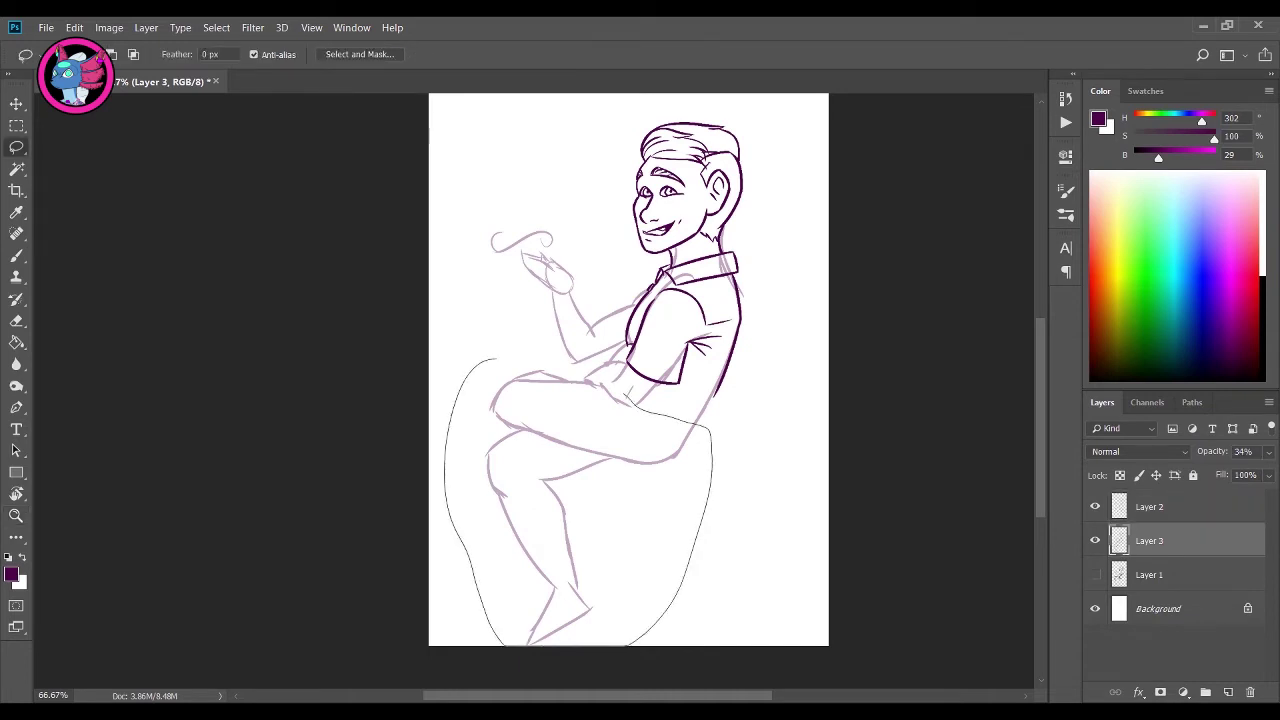
drag(578, 376, 508, 368)
key(b)
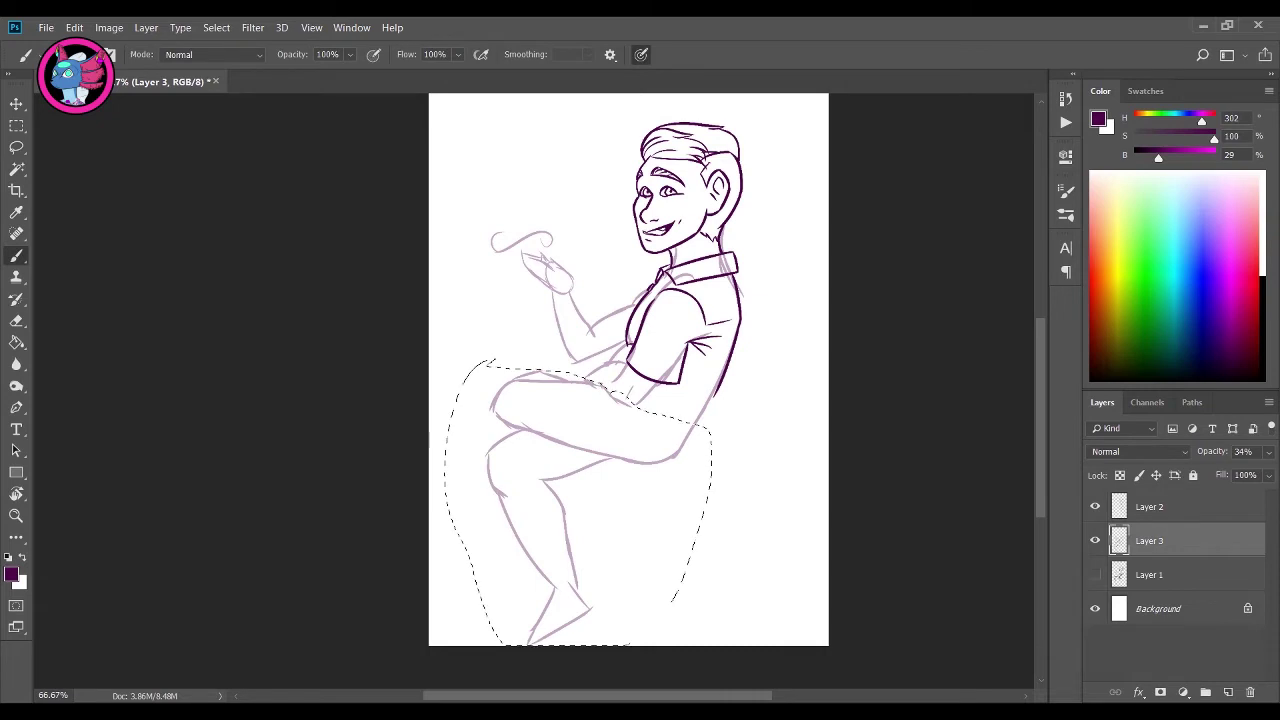
Move the selected leg sketch slightly down, nudge it 8 px left and 2 px down, and deselect it
key(v)
drag(580, 500, 581, 520)
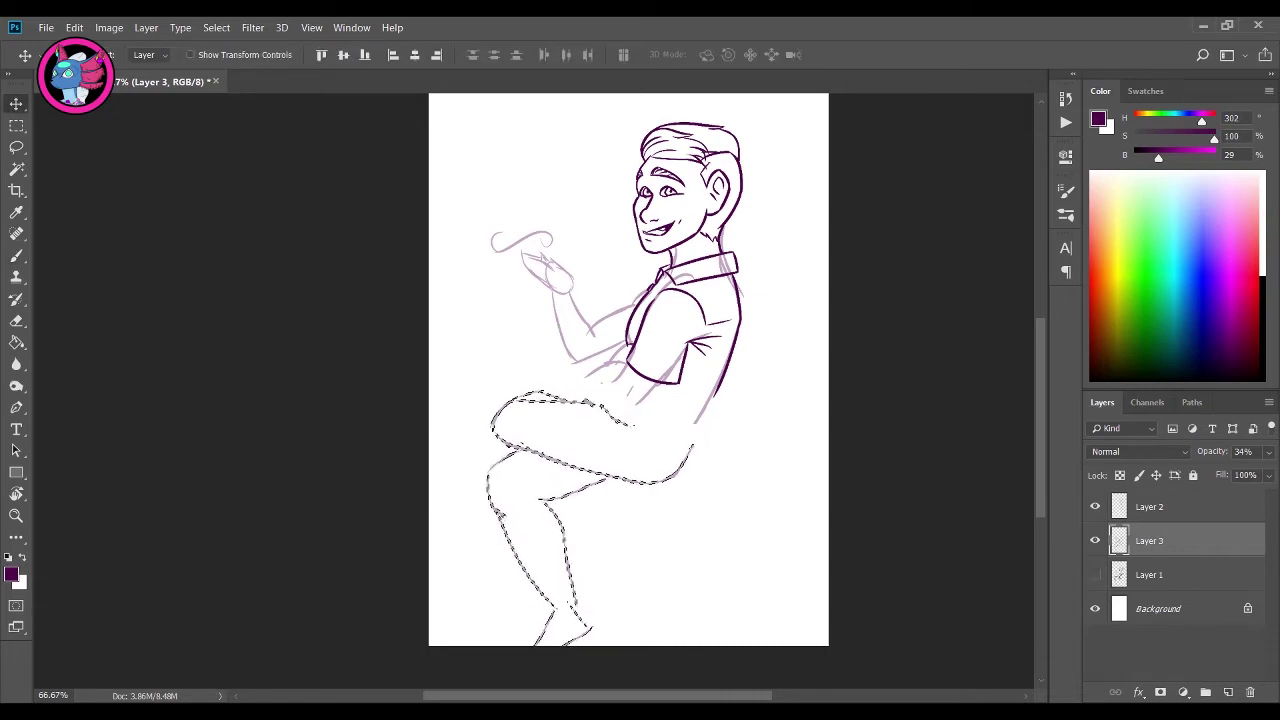
key(Left)
key(Left)
key(Left)
key(Left)
key(Left)
key(Left)
key(Left)
key(Left)
key(Down)
key(Down)
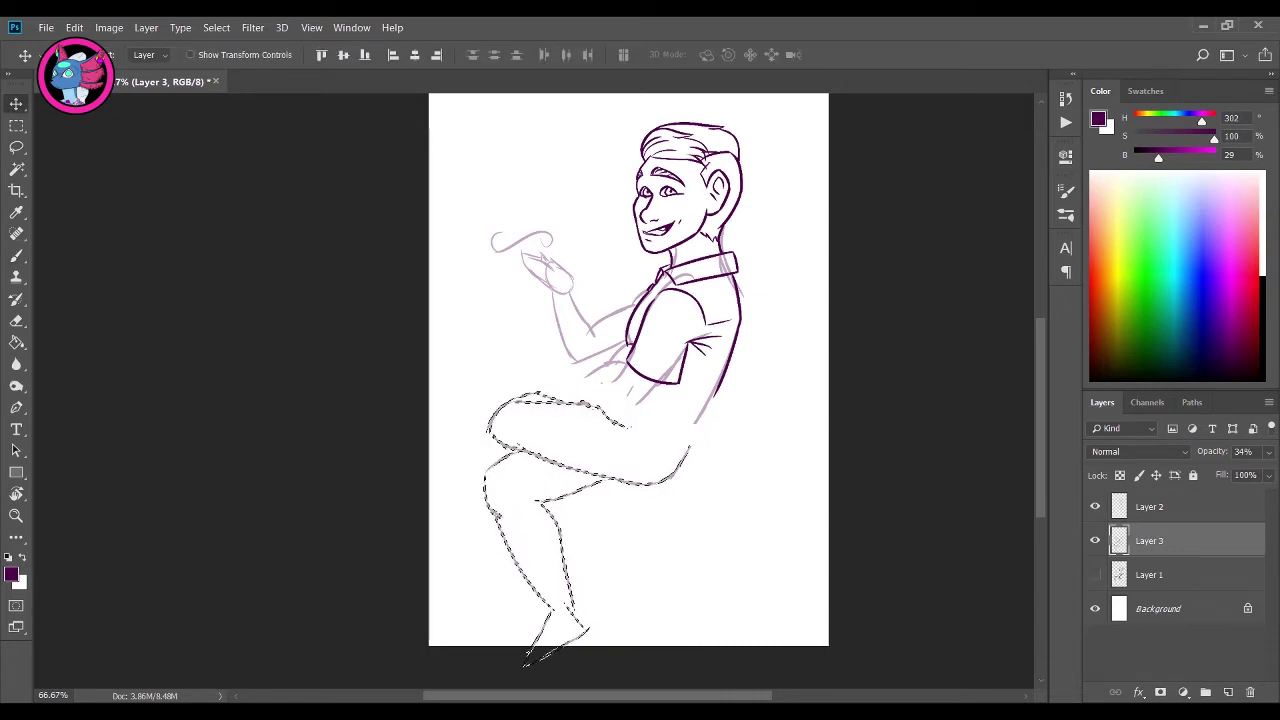
key(m)
key(ctrl+d)
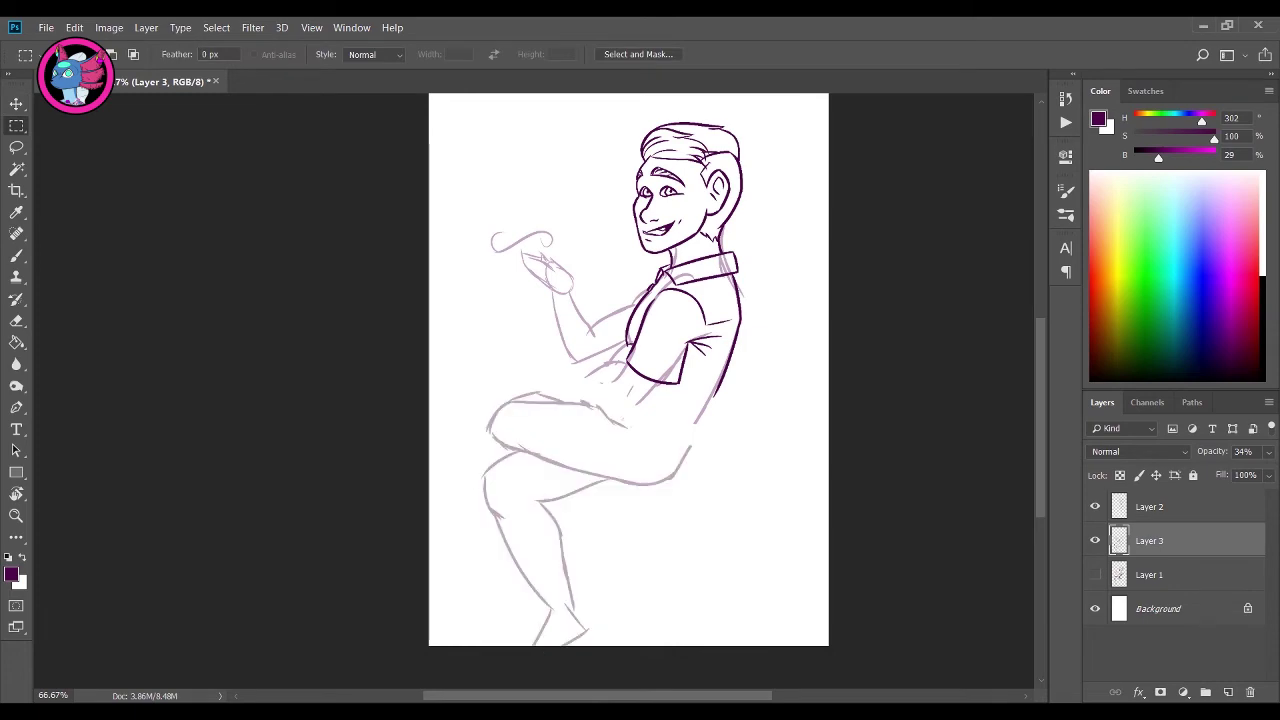
Sketch the lower back and belly lines on Layer 3 to join the torso to the legs, and erase beside the sleeve hem
key(z)
drag(698, 410, 800, 410)
key(b)
drag(748, 358, 676, 516)
mouse_move(600, 330)
mouse_down()
mouse_move(685, 526)
mouse_move(688, 500)
mouse_move(707, 490)
mouse_up()
drag(572, 398, 500, 525)
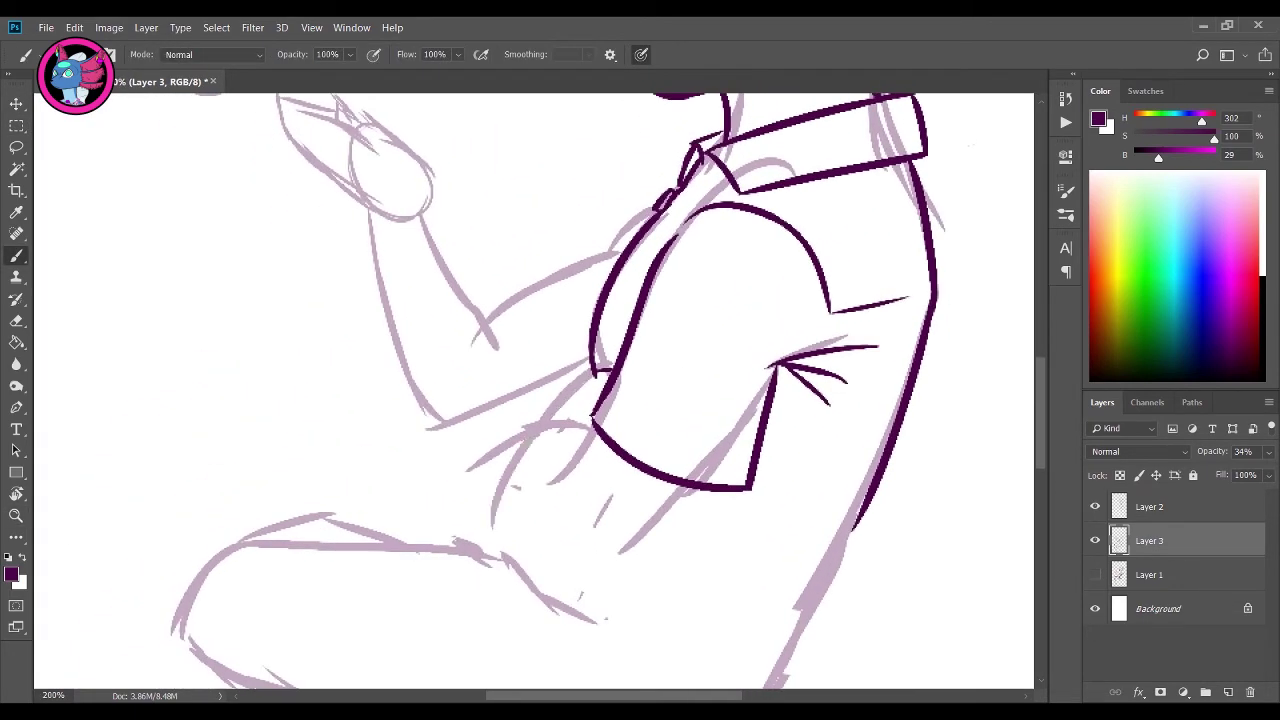
drag(510, 478, 490, 548)
drag(538, 438, 495, 530)
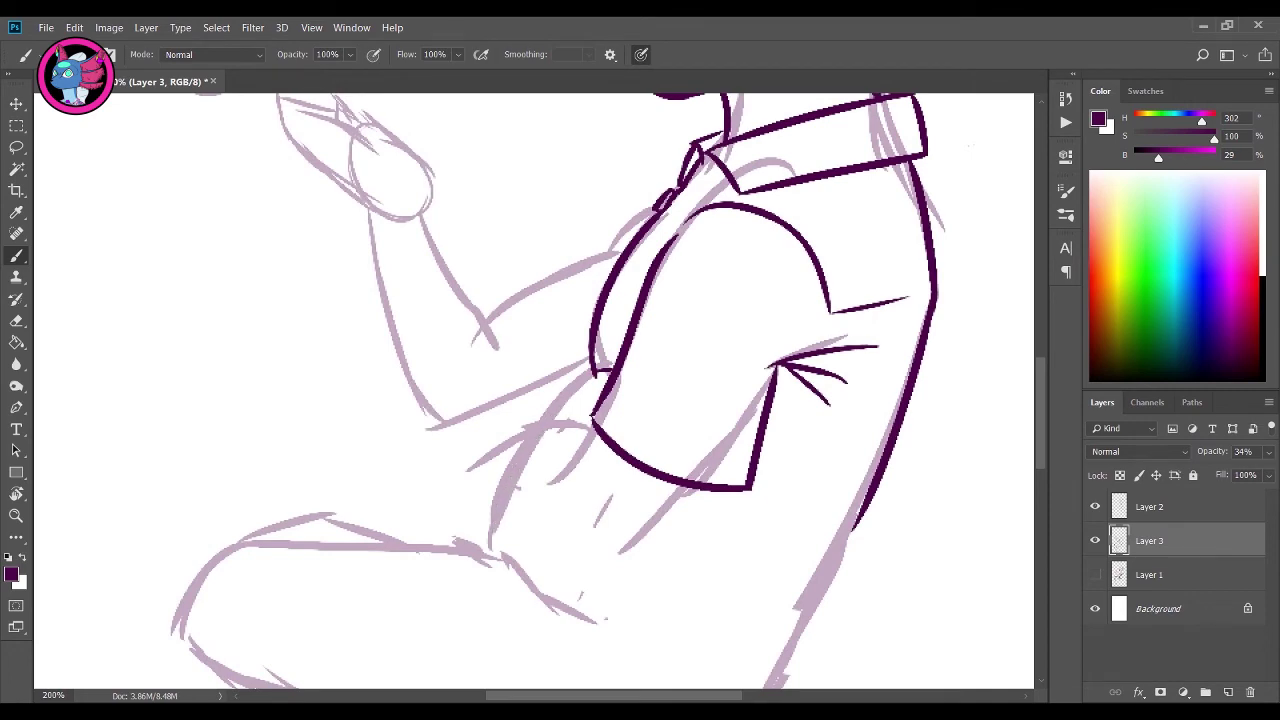
key(e)
click(574, 424)
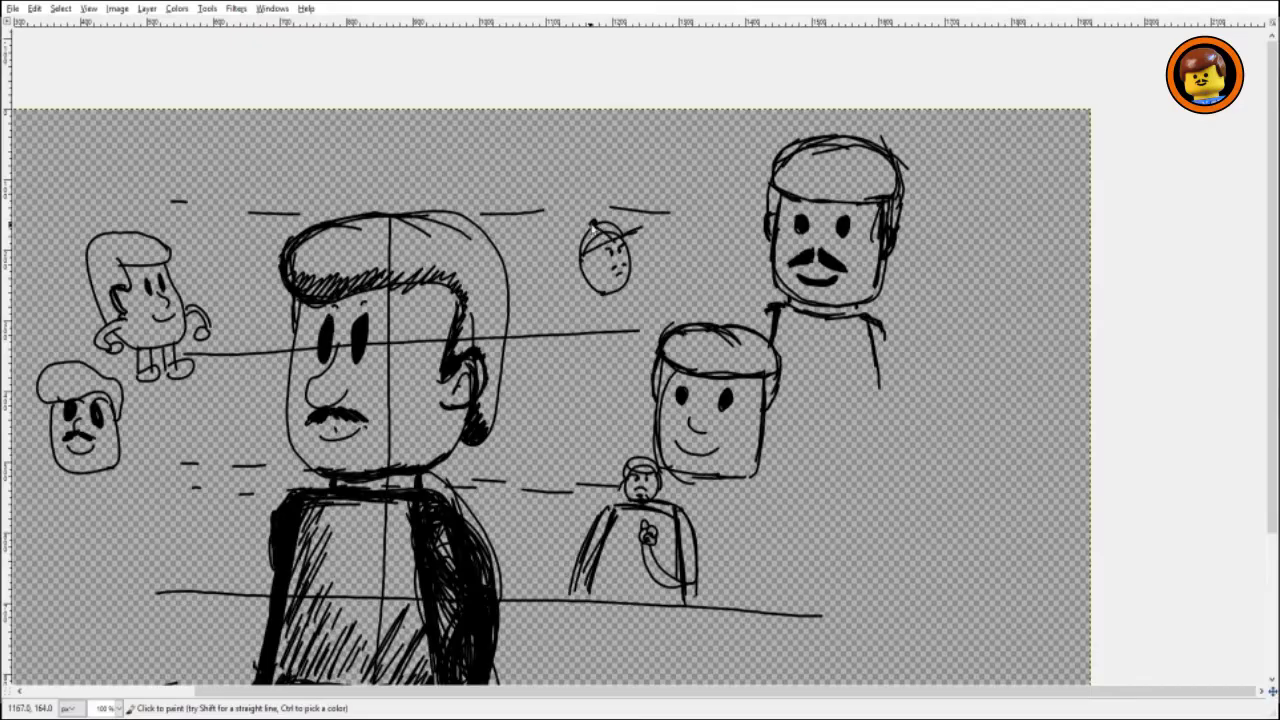
In GIMP, sketch a striped torso and a raised arm with a hand below the small capped head
drag(590, 224, 624, 287)
drag(631, 305, 612, 320)
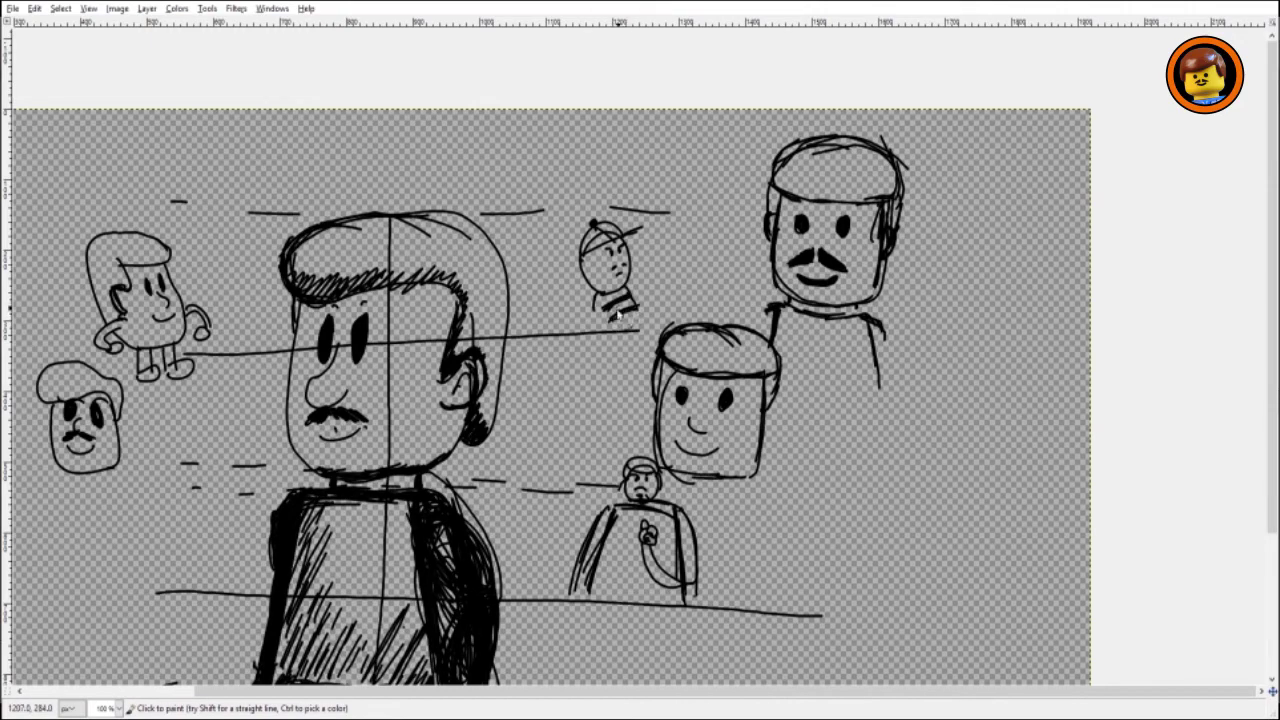
drag(636, 312, 604, 308)
drag(650, 290, 620, 313)
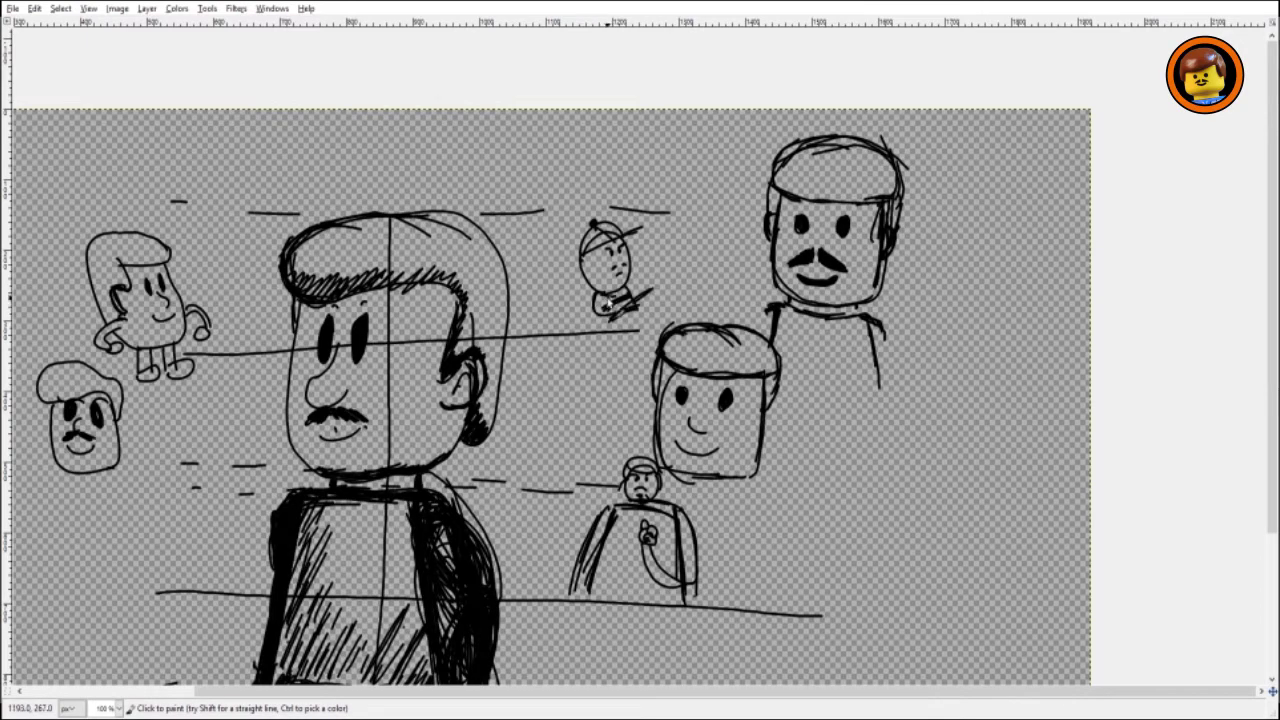
drag(625, 302, 659, 287)
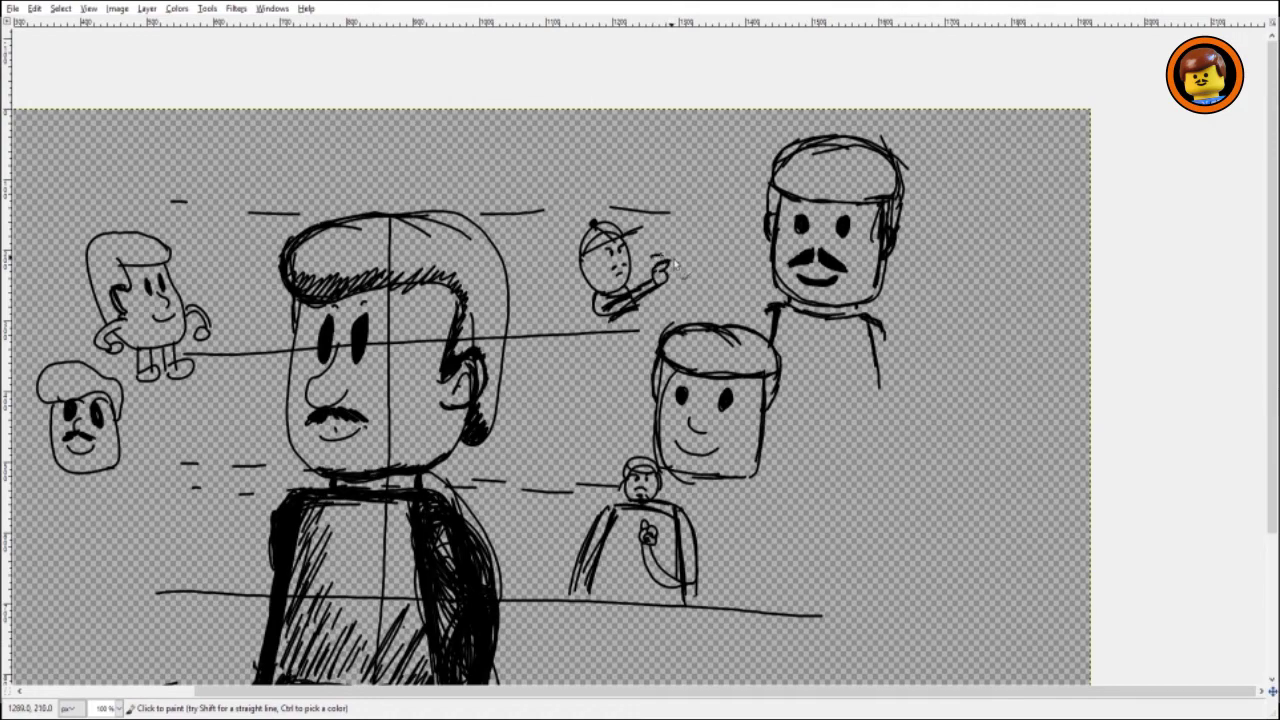
mouse_move(678, 265)
mouse_down()
mouse_move(699, 240)
mouse_move(660, 234)
mouse_up()
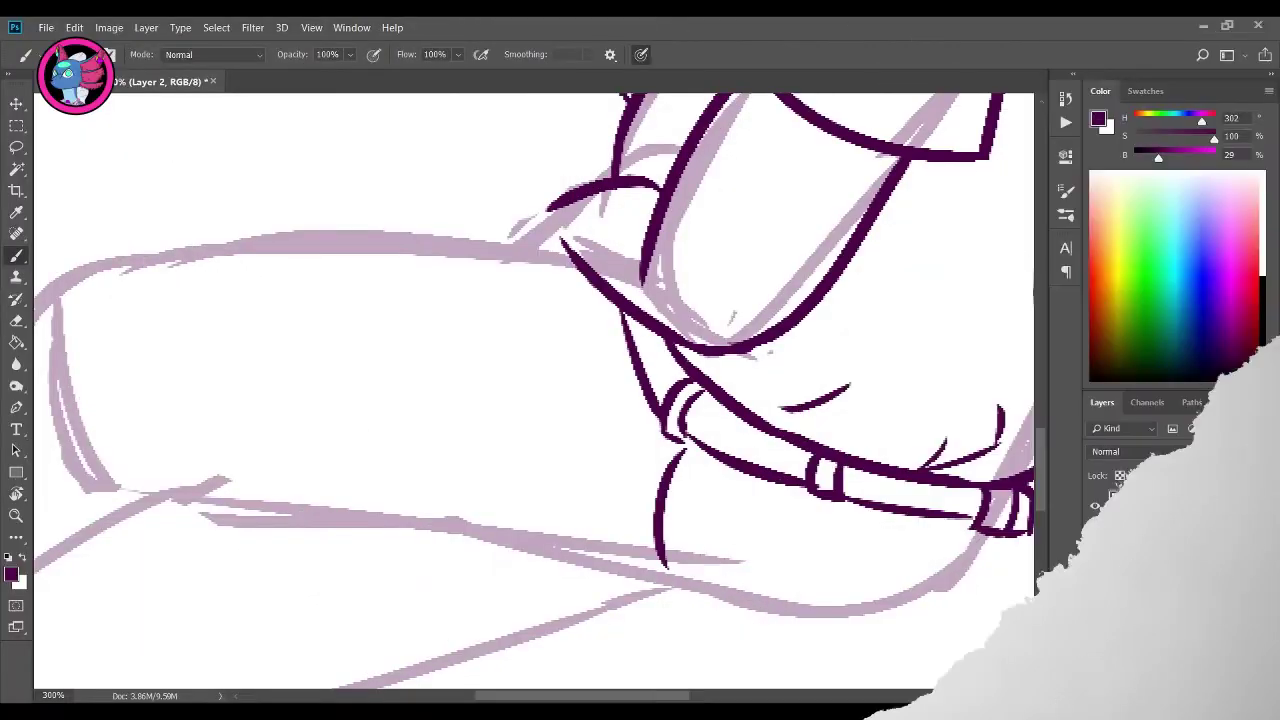
In Photoshop, erase the short leg curve below the belt and the belt's lower edge between the first two loops on Layer 2
drag(662, 564, 670, 468)
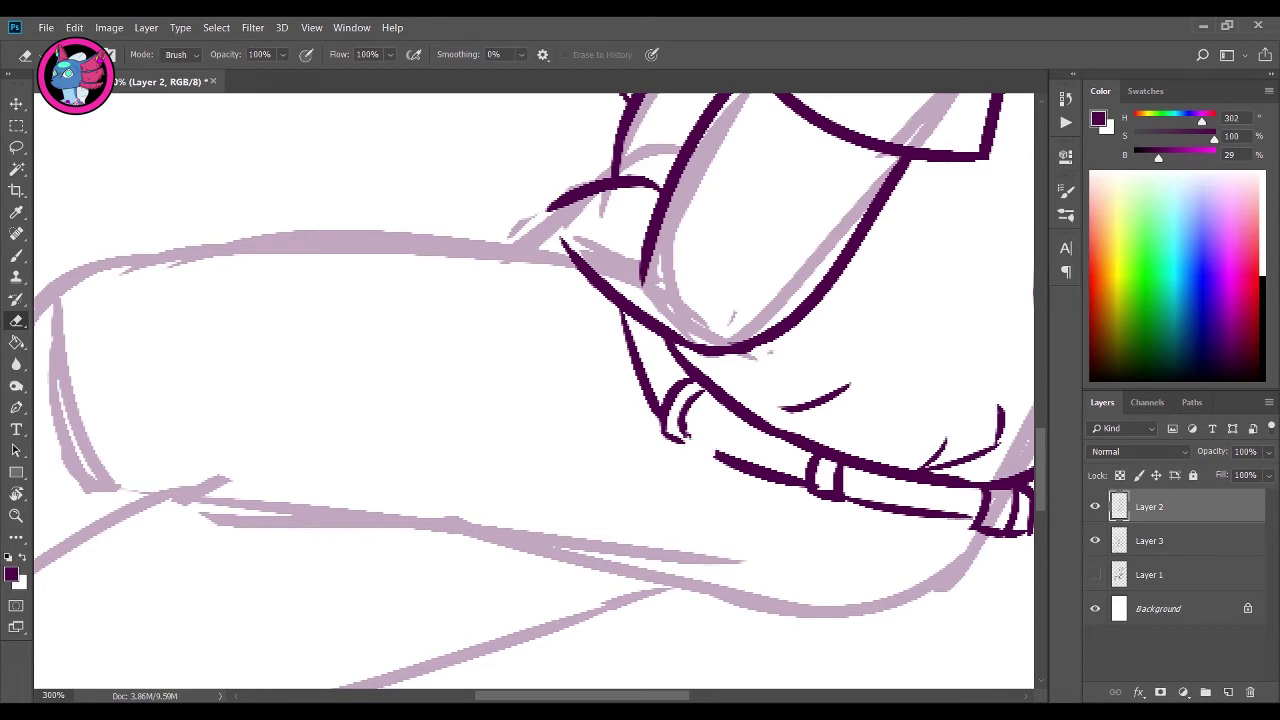
drag(724, 459, 805, 487)
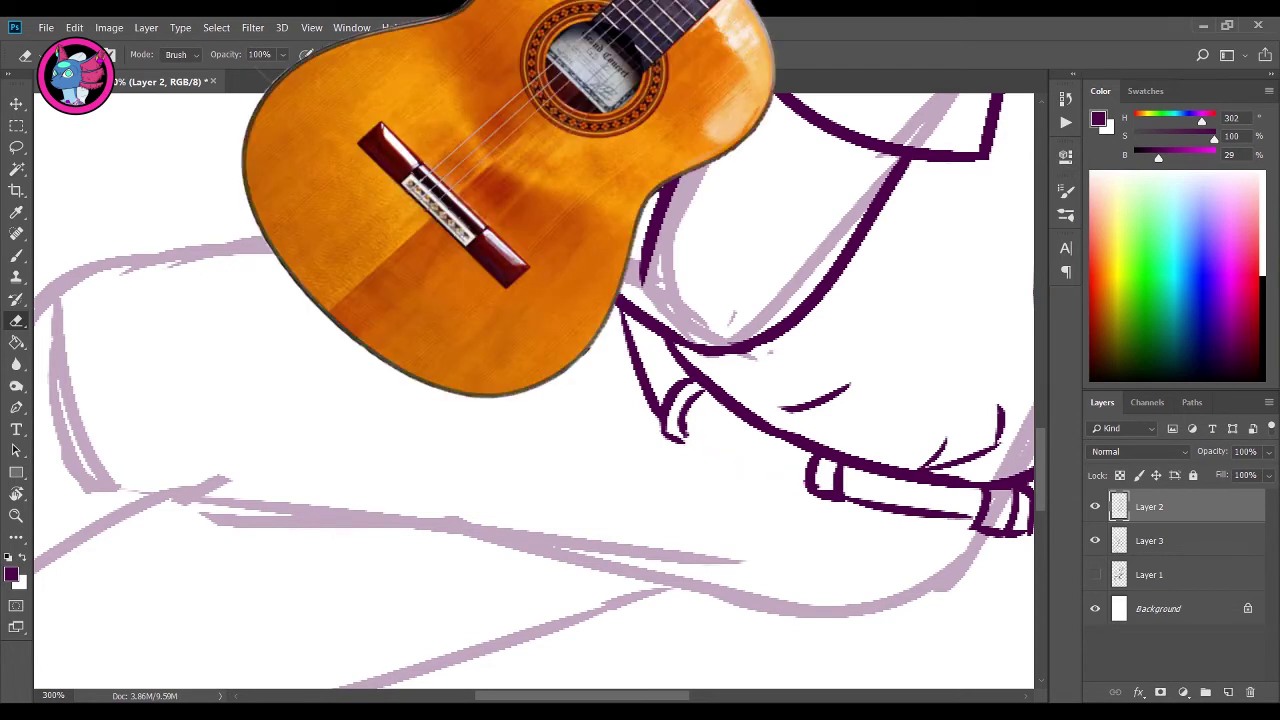
drag(640, 380, 564, 507)
Redraw the belt's lower edge between the first two loops on Layer 2, undoing and retrying the curved stroke
key(b)
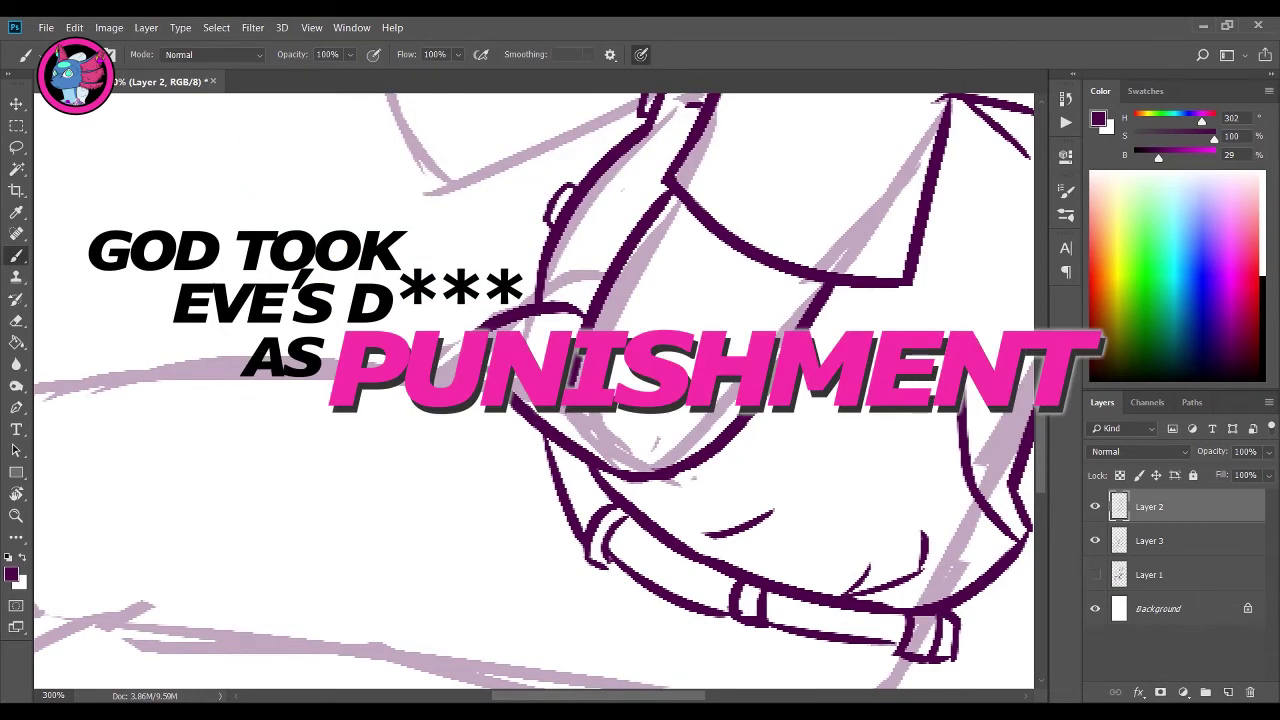
key(ctrl+z)
drag(608, 558, 730, 614)
key(ctrl+z)
drag(608, 553, 718, 605)
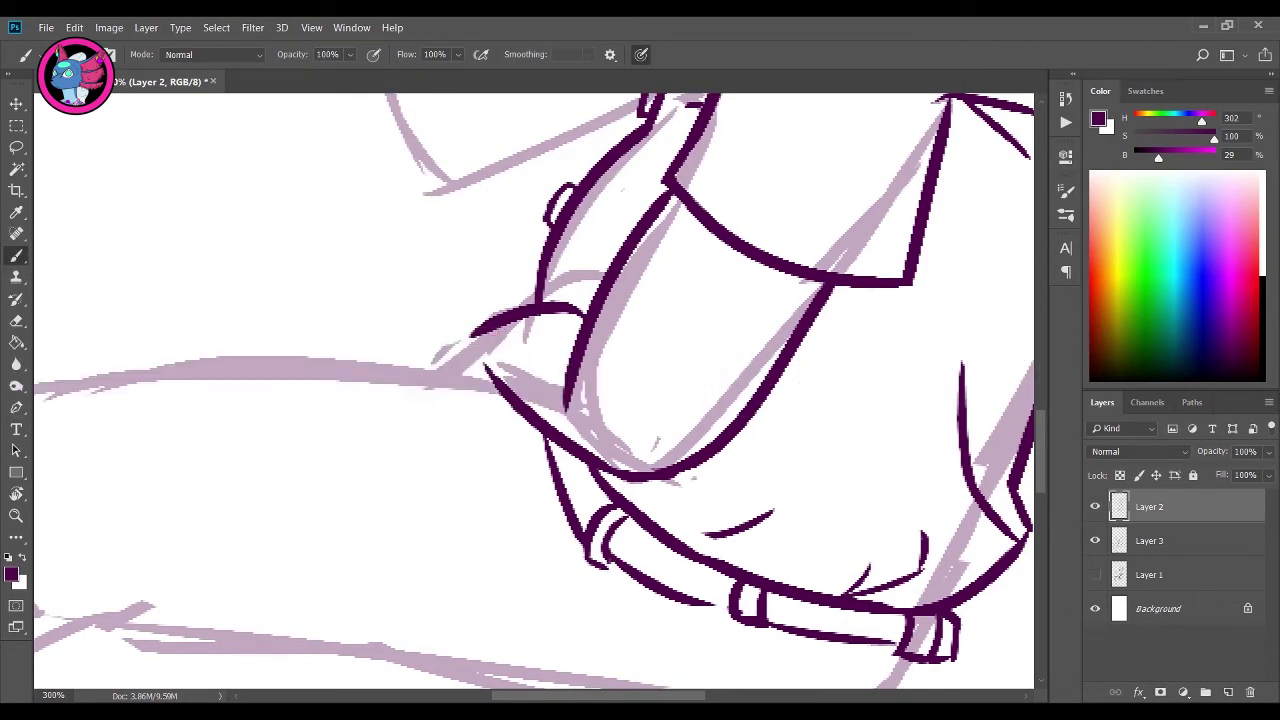
key(ctrl+z)
drag(612, 560, 730, 609)
key(ctrl+z)
key(e)
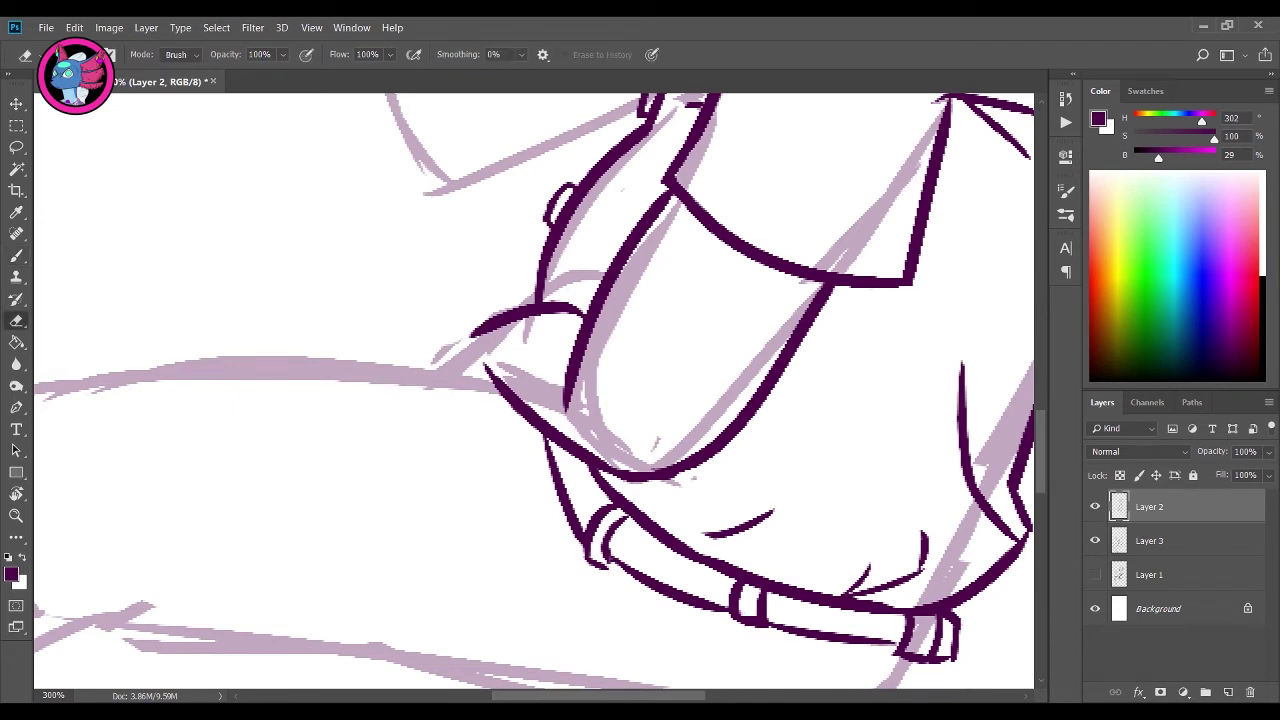
key(b)
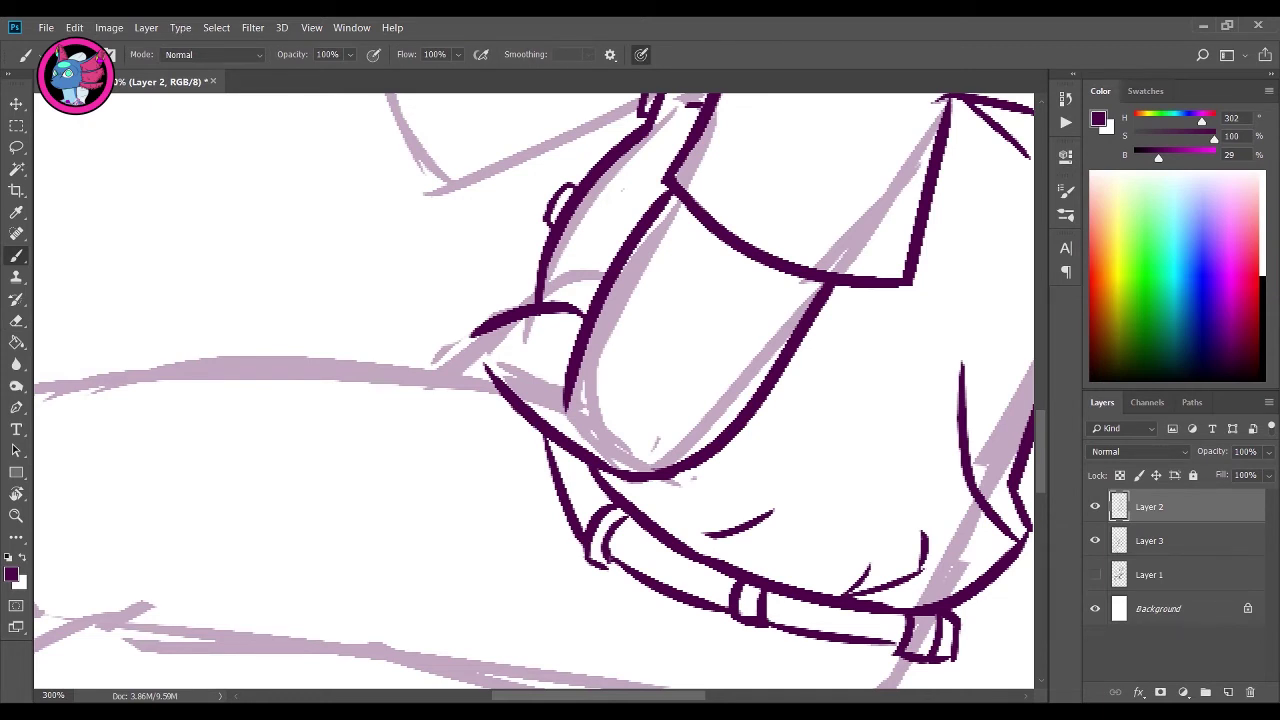
Erase the belt's lower edge between the middle loop and the far loop on Layer 2
click(1165, 650)
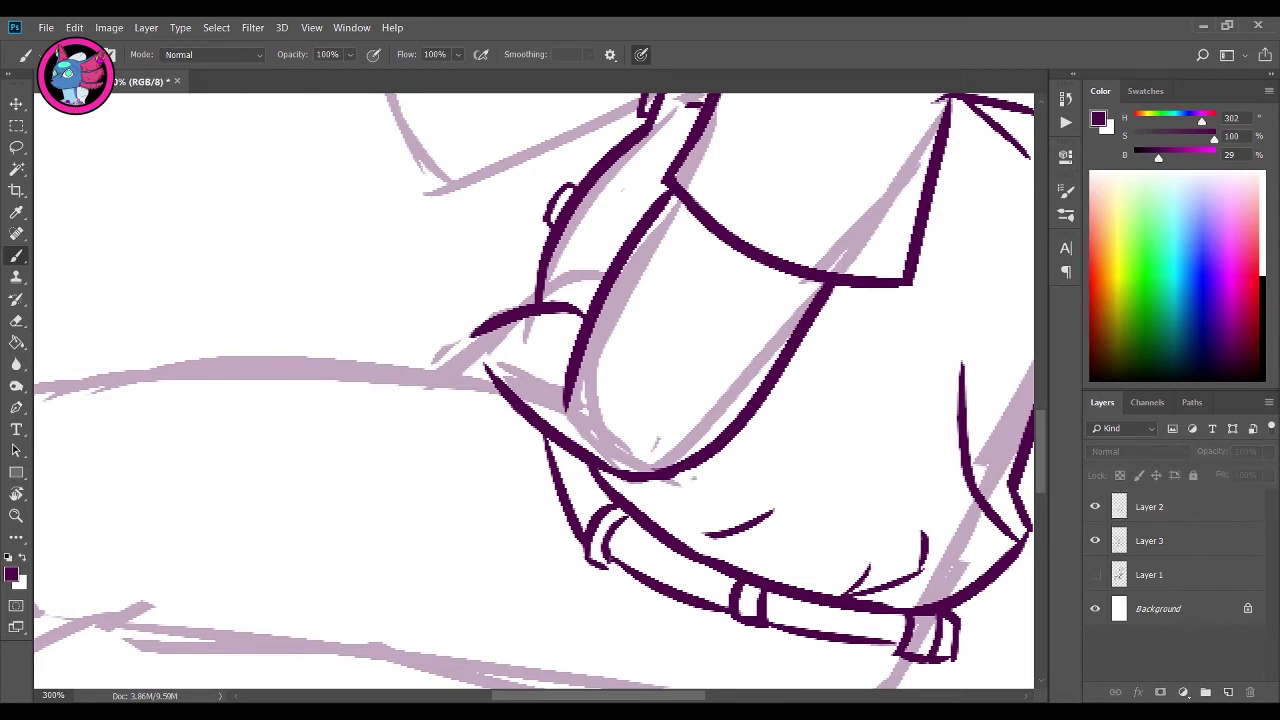
key(e)
click(1165, 506)
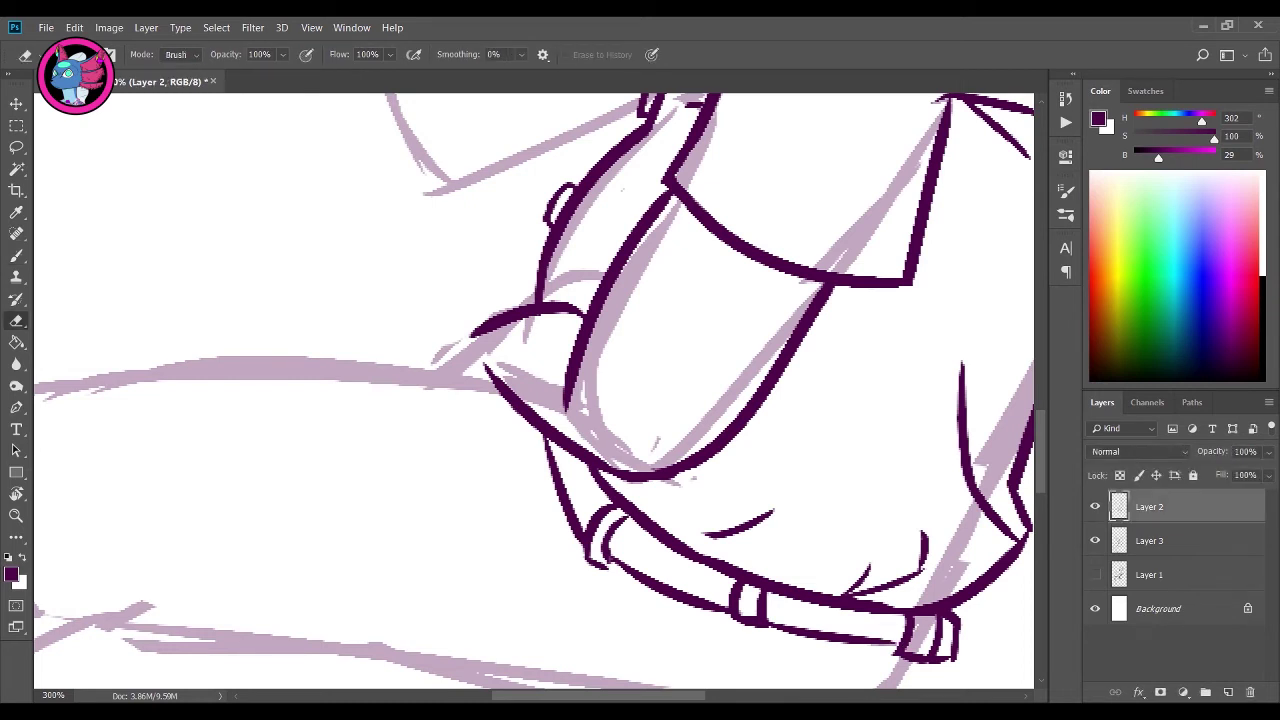
drag(768, 624, 842, 638)
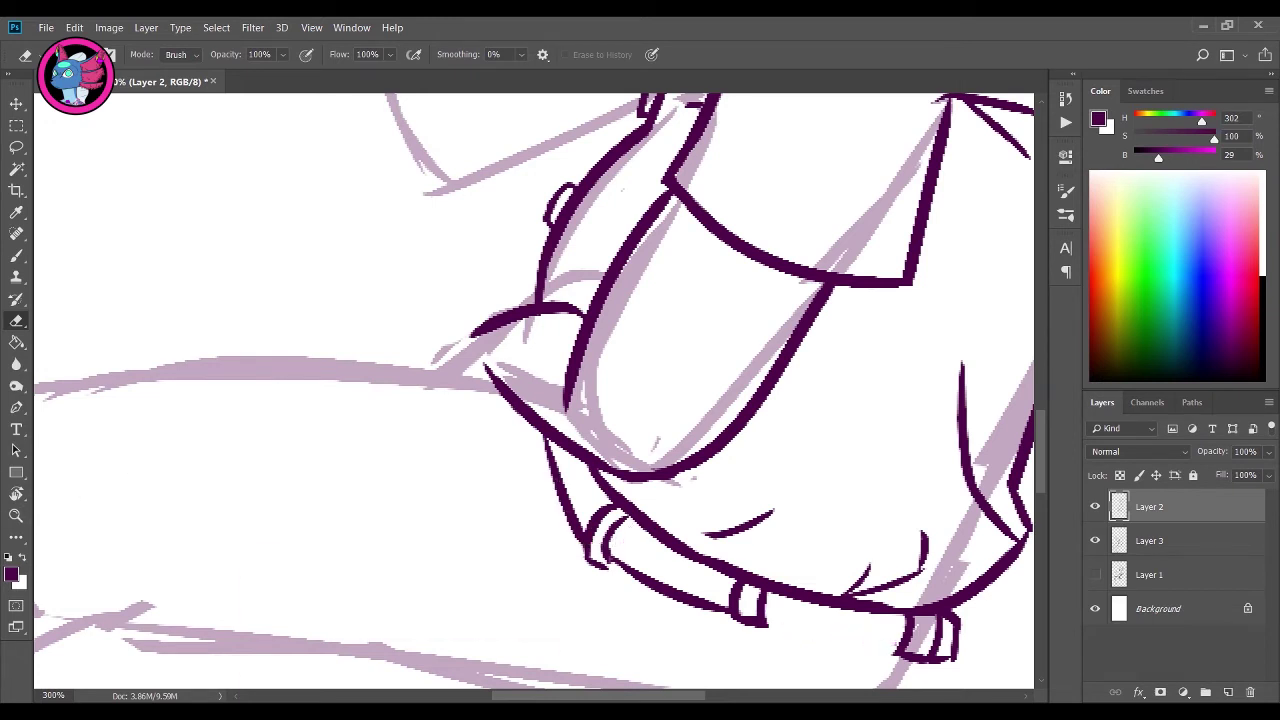
Try several brush strokes for the belt's lower edge between the middle and far loops, undoing each one
key(b)
drag(766, 628, 874, 640)
key(ctrl+z)
drag(768, 630, 900, 644)
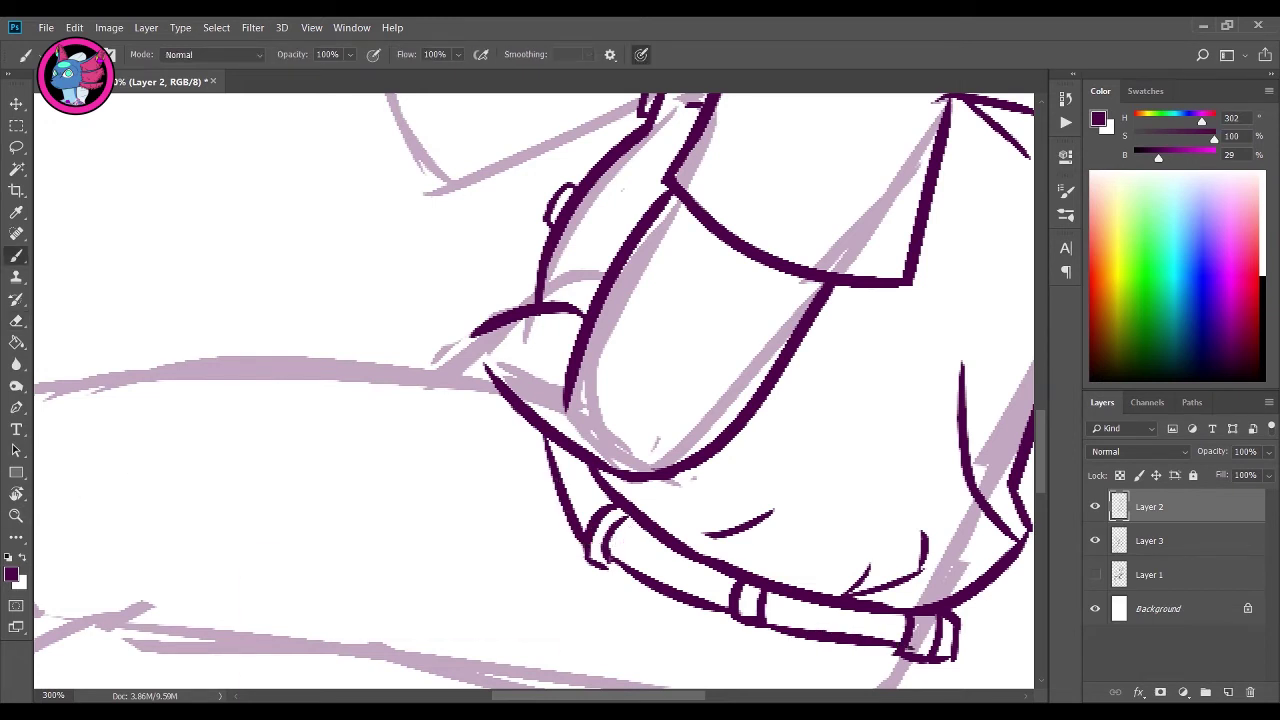
key(ctrl+z)
drag(768, 626, 896, 643)
key(ctrl+z)
key(ctrl+z)
key(ctrl+z)
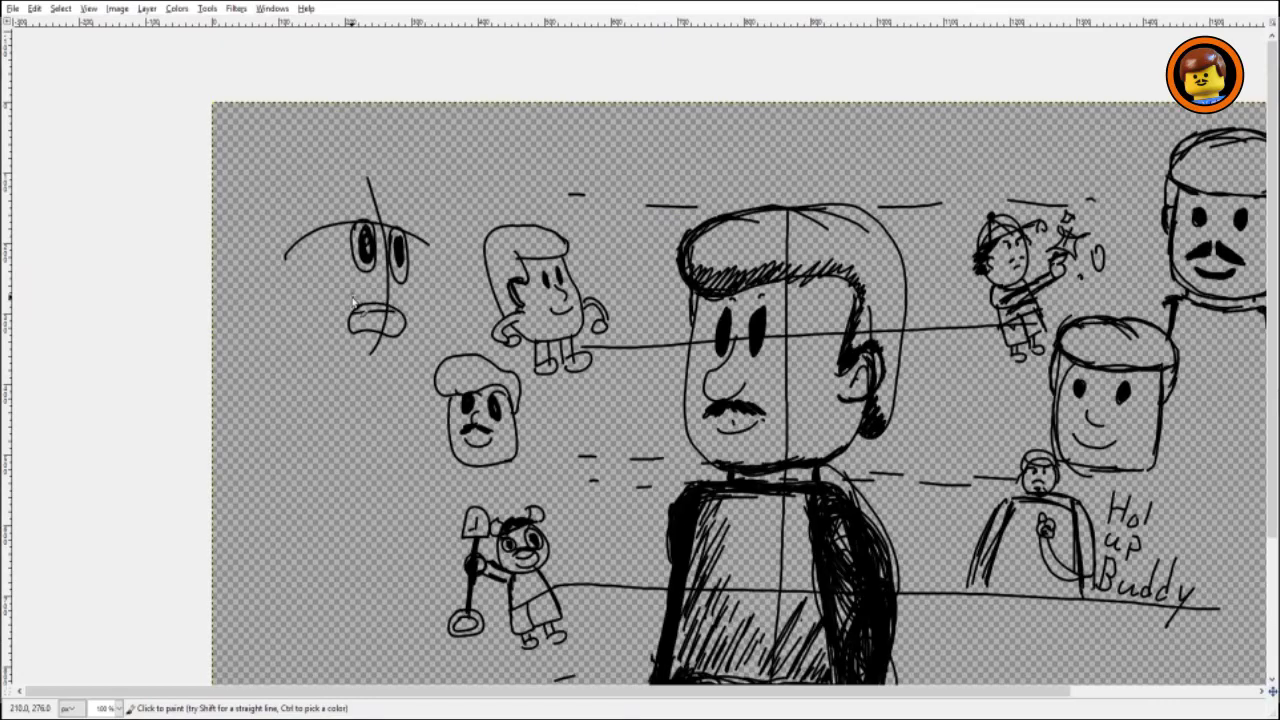
In GIMP, sketch a thick mustache and nose on the wide-mouthed face and outline its ear
mouse_move(352, 301)
mouse_down()
mouse_move(384, 292)
mouse_move(408, 310)
mouse_move(387, 269)
mouse_up()
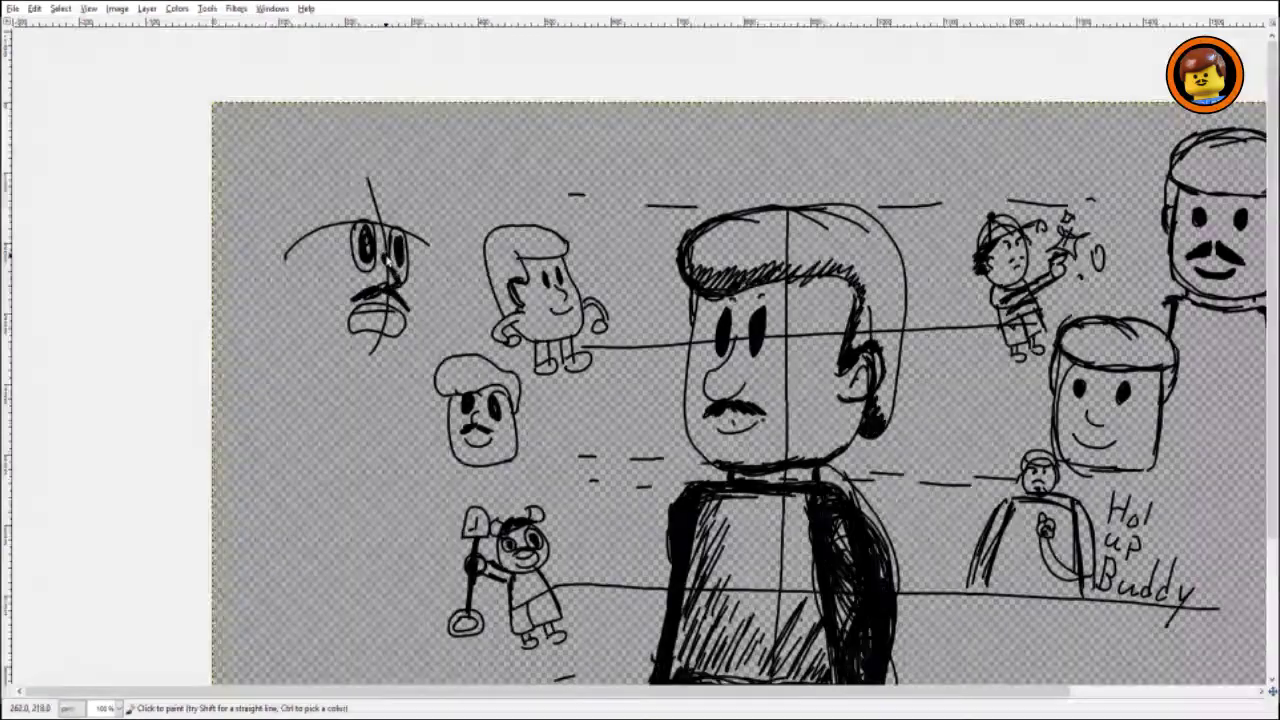
drag(388, 258, 401, 289)
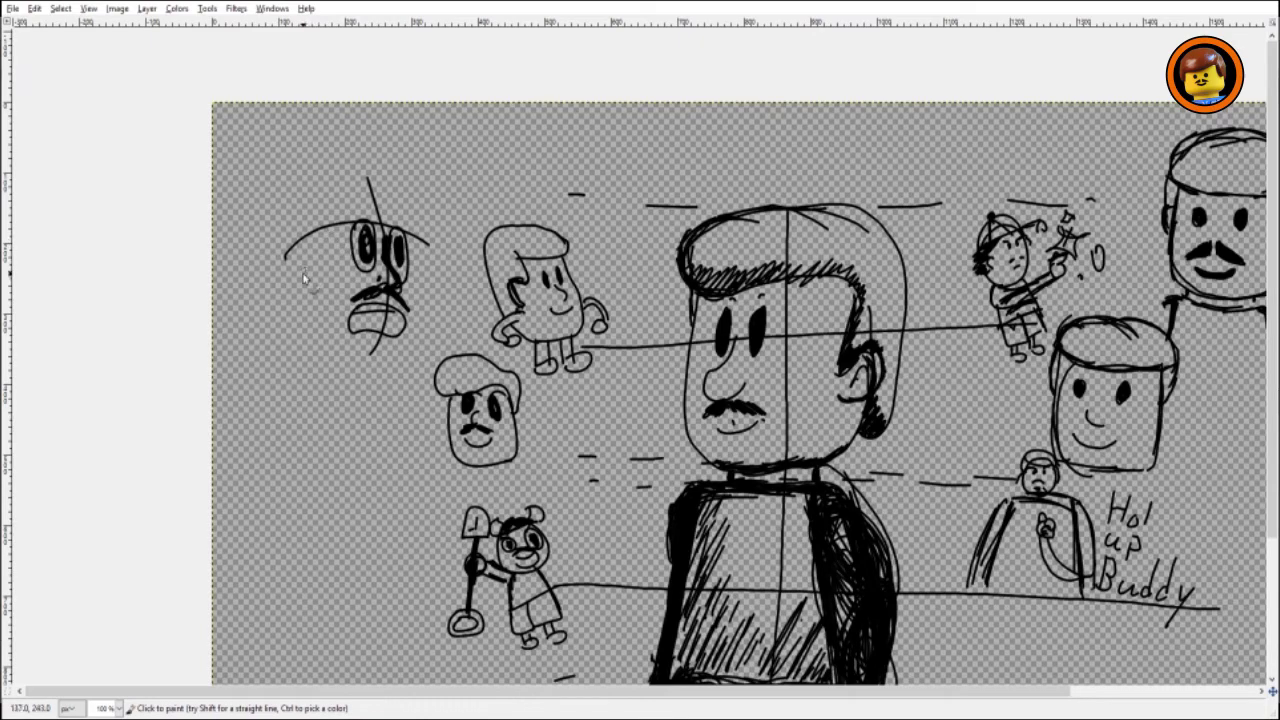
mouse_move(306, 281)
mouse_down()
mouse_move(301, 247)
mouse_move(306, 292)
mouse_move(289, 252)
mouse_move(312, 245)
mouse_up()
key(ctrl+z)
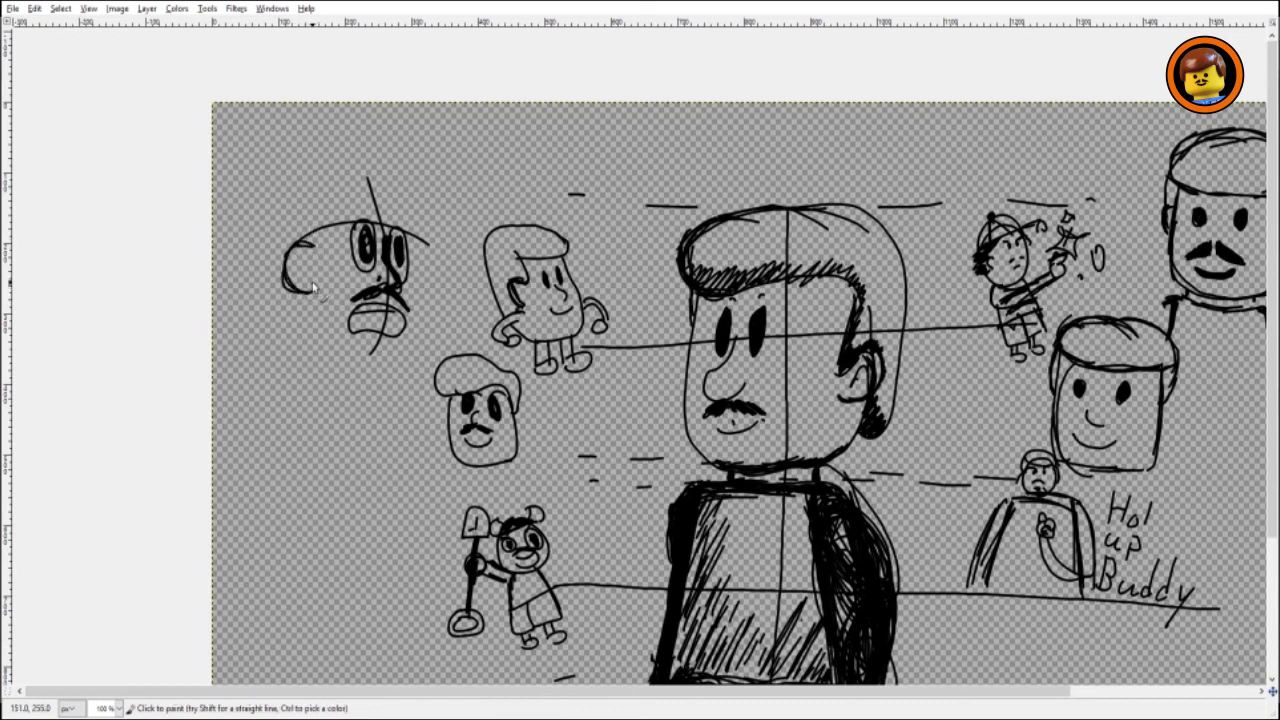
Sketch a dark sideburn beside the ear and layered hair strokes across the top of the wide-mouthed face
mouse_move(293, 215)
mouse_down()
mouse_move(322, 278)
mouse_move(325, 264)
mouse_move(314, 260)
mouse_move(320, 282)
mouse_move(317, 241)
mouse_move(371, 206)
mouse_move(333, 215)
mouse_move(417, 226)
mouse_move(413, 211)
mouse_move(424, 227)
mouse_move(413, 209)
mouse_move(424, 240)
mouse_up()
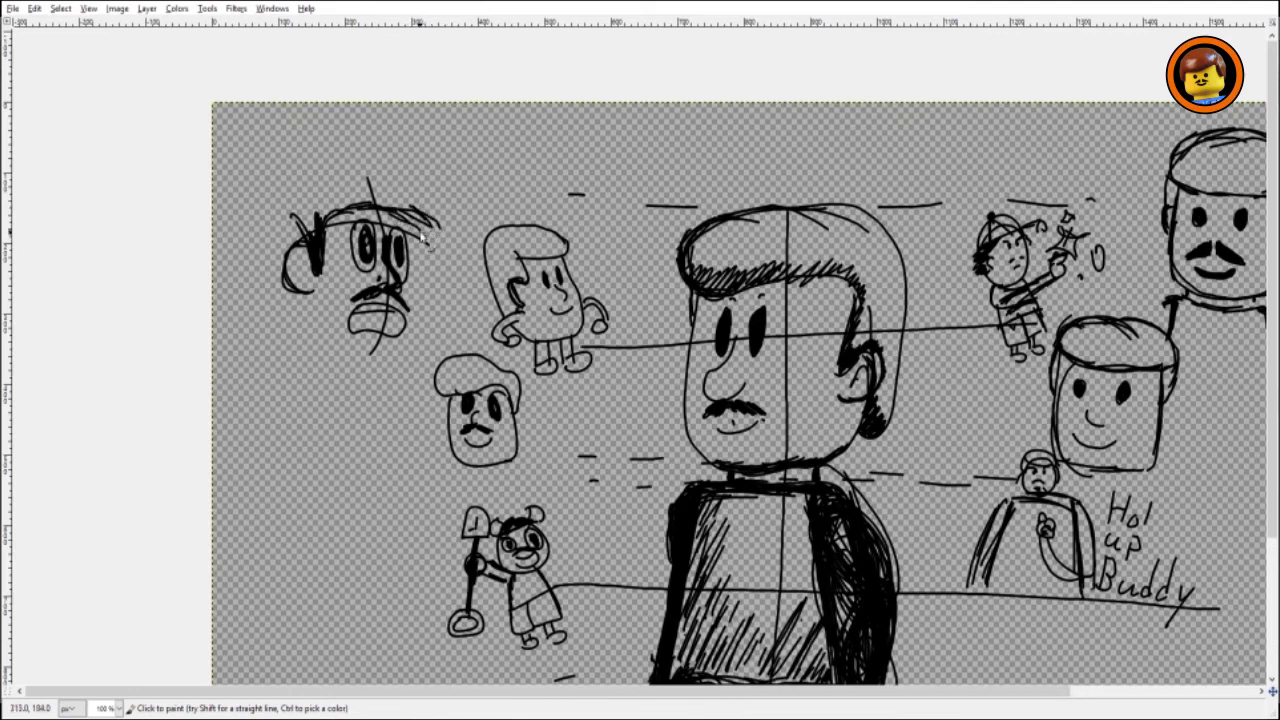
mouse_move(303, 234)
mouse_down()
mouse_move(380, 184)
mouse_move(400, 198)
mouse_up()
drag(326, 216, 426, 208)
drag(368, 194, 458, 240)
Handwrite a bold capital N below the wide-mouthed face
mouse_move(256, 408)
mouse_down()
mouse_move(271, 359)
mouse_move(260, 414)
mouse_up()
mouse_move(270, 362)
mouse_down()
mouse_move(258, 418)
mouse_move(272, 366)
mouse_move(292, 430)
mouse_up()
mouse_move(278, 384)
mouse_down()
mouse_move(286, 424)
mouse_move(292, 356)
mouse_move(288, 416)
mouse_up()
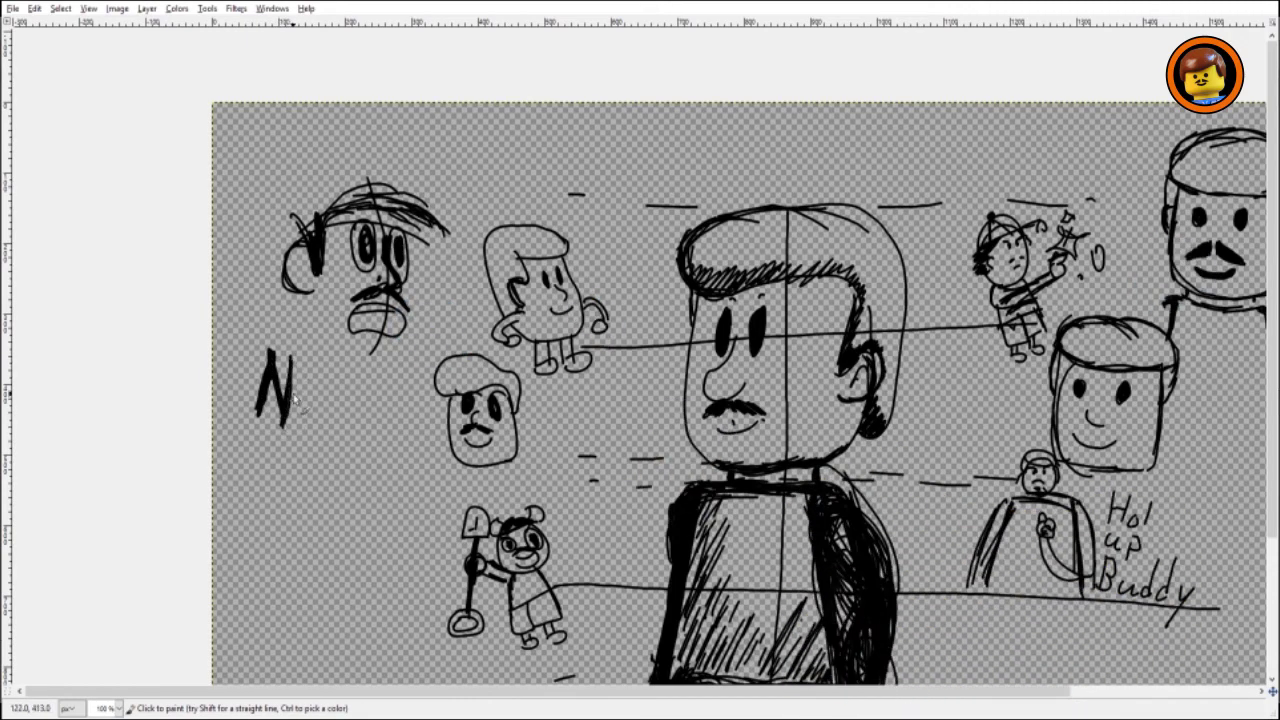